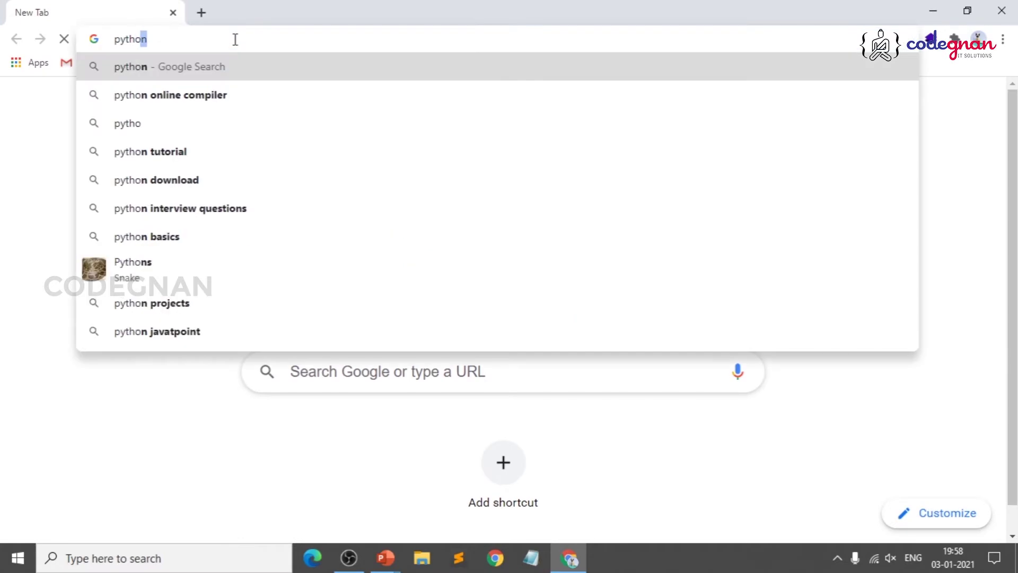
# - Open the python.org website
pyautogui.write('o')
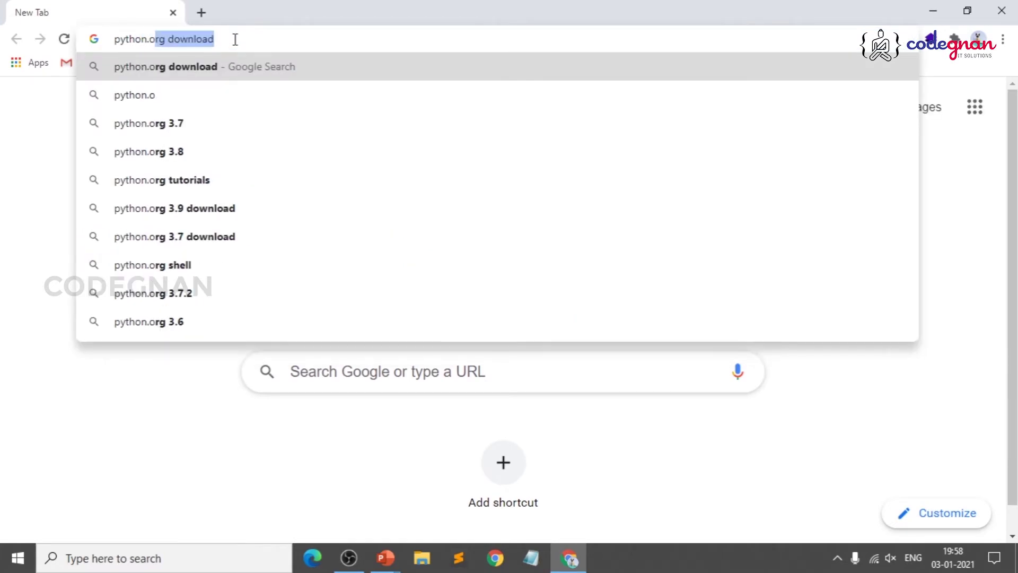
pyautogui.write('rg')
pyautogui.press('Return')
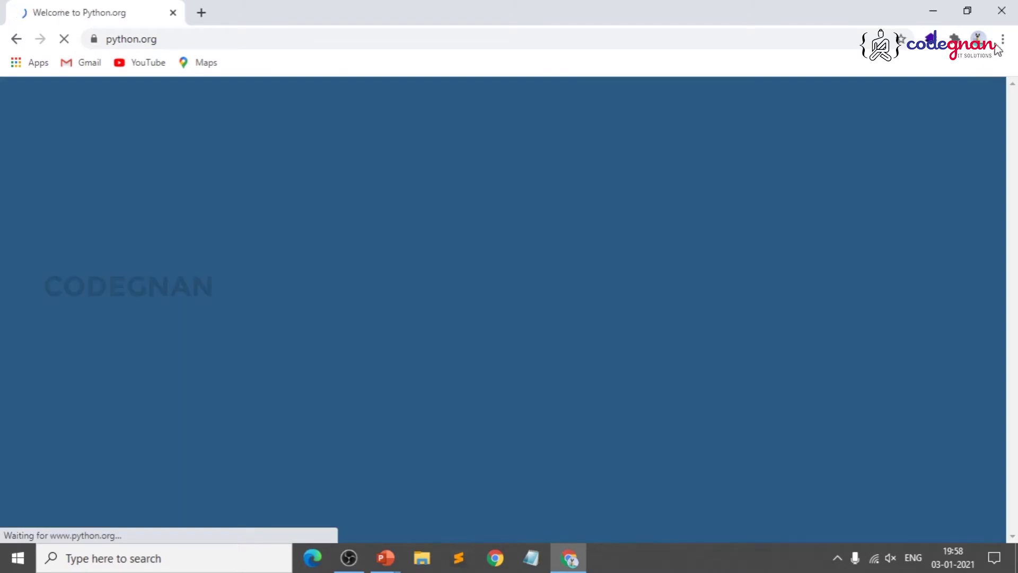
# - Set the browser page zoom to 125%
pyautogui.click(1003, 39)
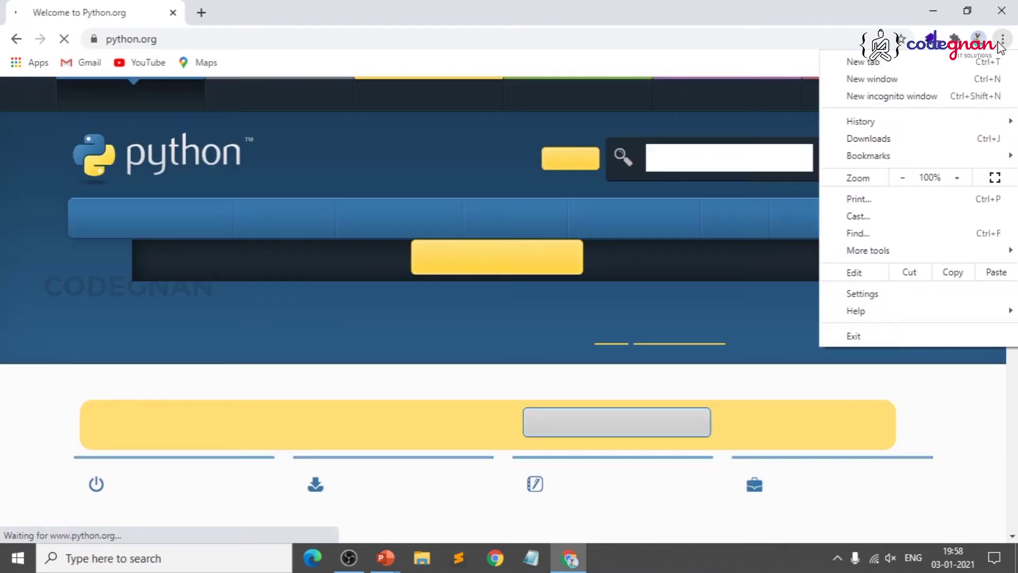
pyautogui.click(957, 178)
pyautogui.click(958, 178)
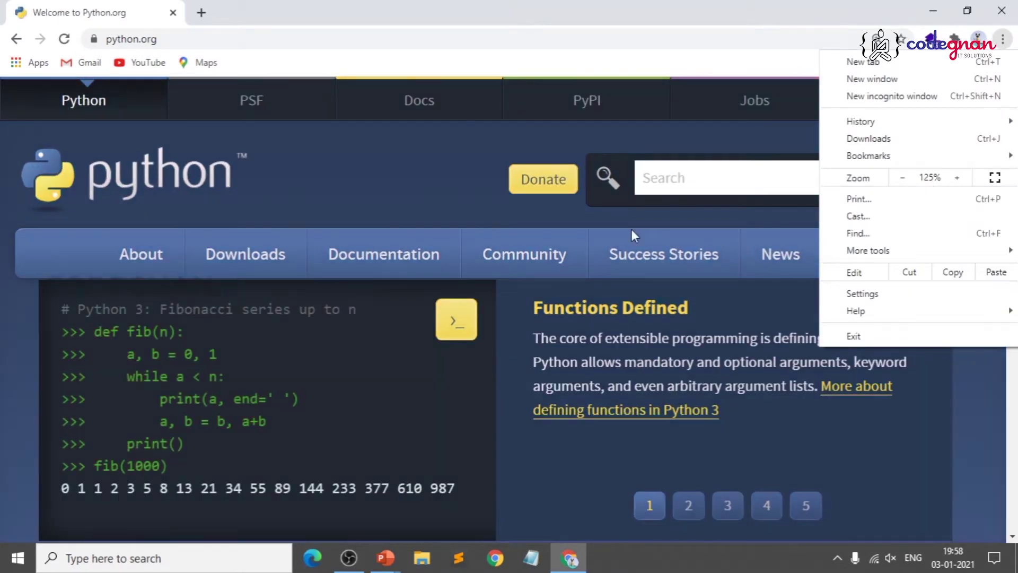
pyautogui.click(421, 187)
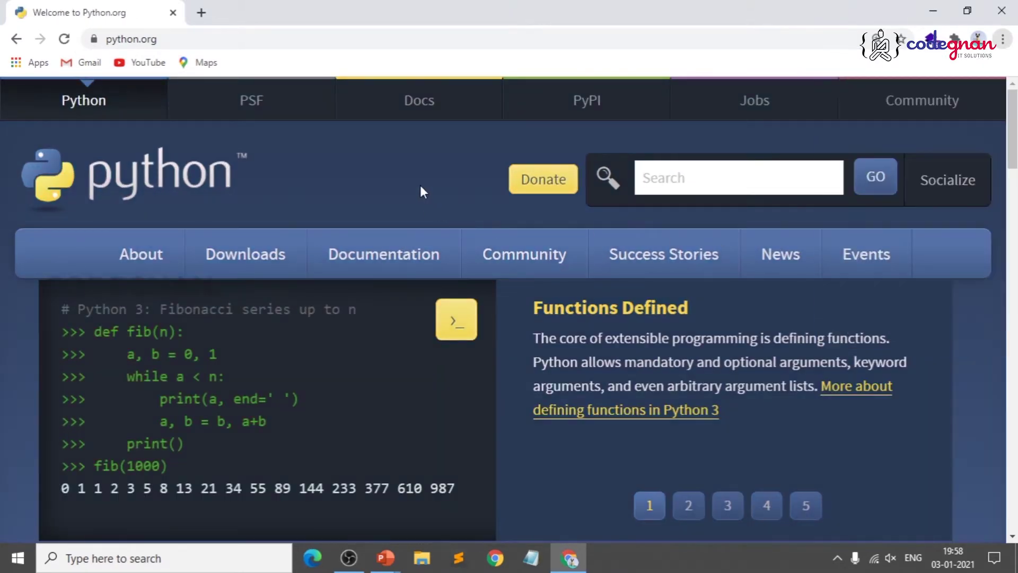
# - Check the site's full address and look through the Python homepage down to the "Use Python for..." section
pyautogui.click(106, 39)
pyautogui.click(159, 39)
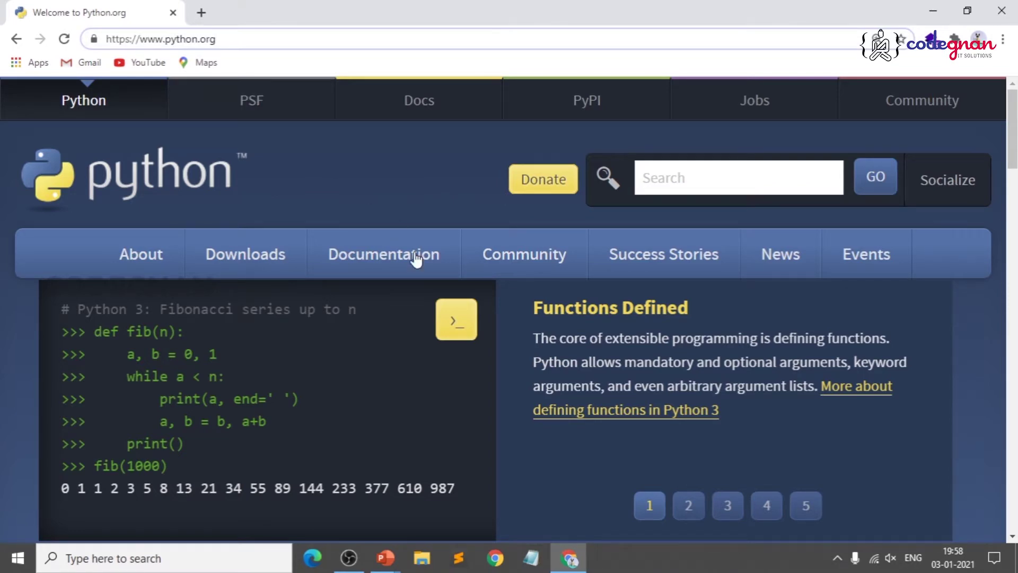
pyautogui.scroll(-7, 346, 289)
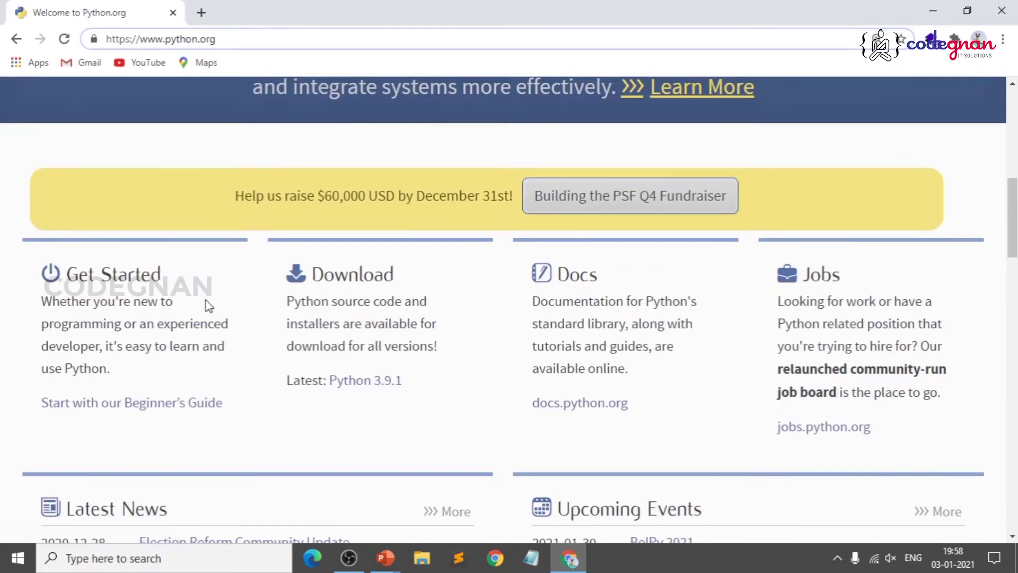
pyautogui.scroll(-8, 287, 351)
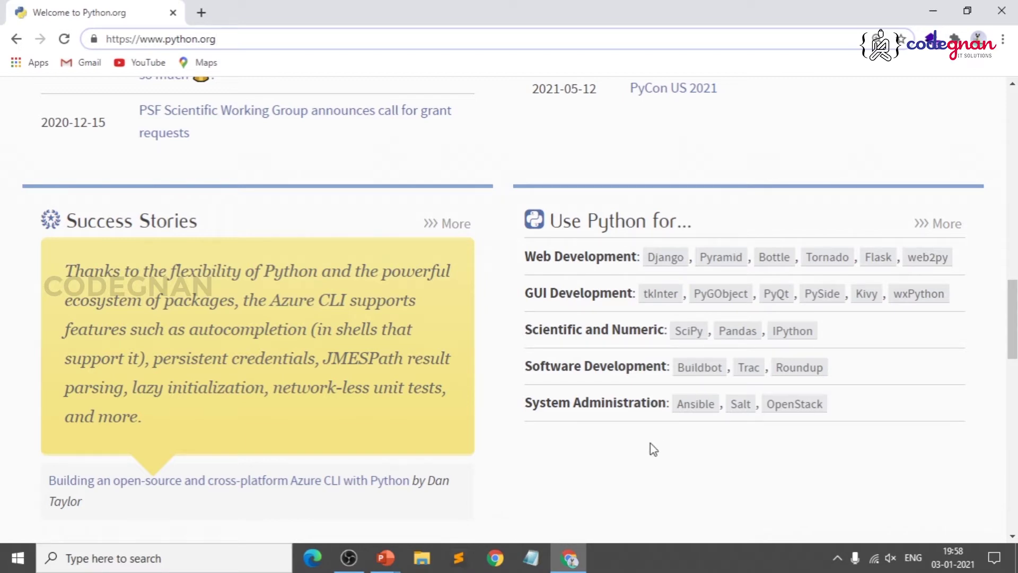
pyautogui.scroll(-3, 488, 428)
pyautogui.scroll(15, 480, 395)
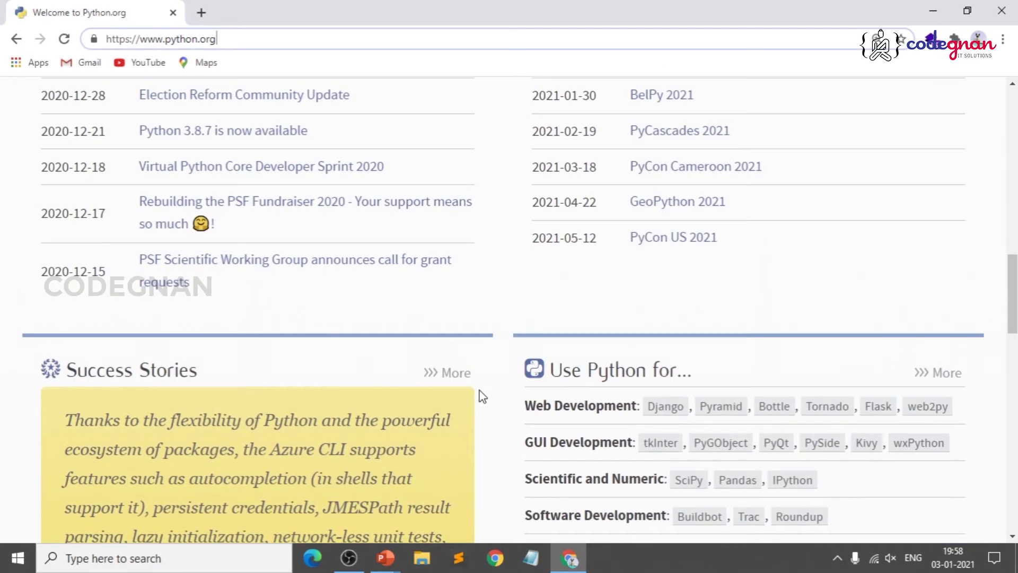
pyautogui.scroll(5, 476, 364)
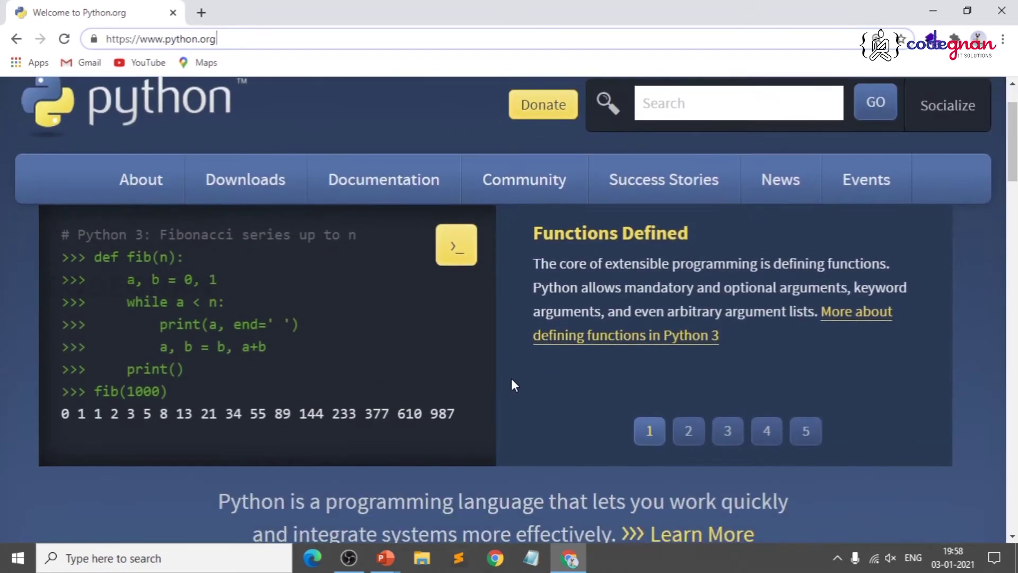
# - Open the Mac OS X downloads page and look over its stable releases and pre-releases
pyautogui.moveTo(270, 177)
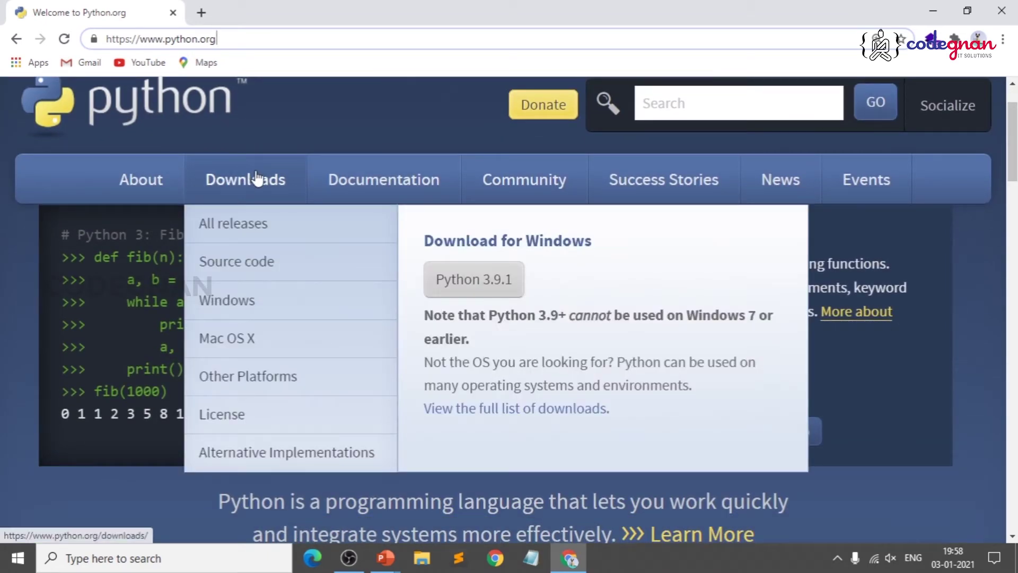
pyautogui.click(266, 342)
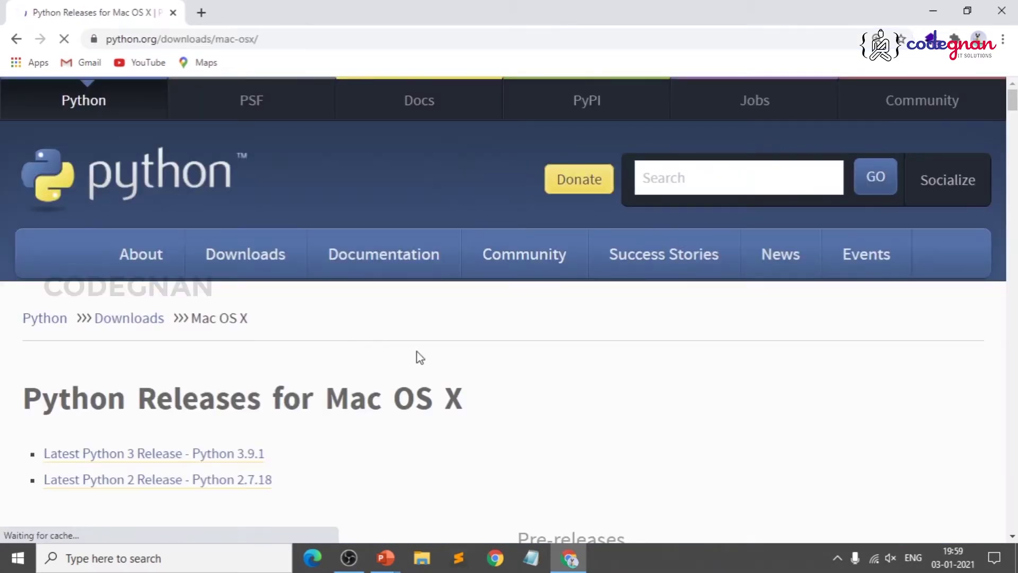
pyautogui.scroll(-10, 419, 356)
pyautogui.scroll(5, 373, 330)
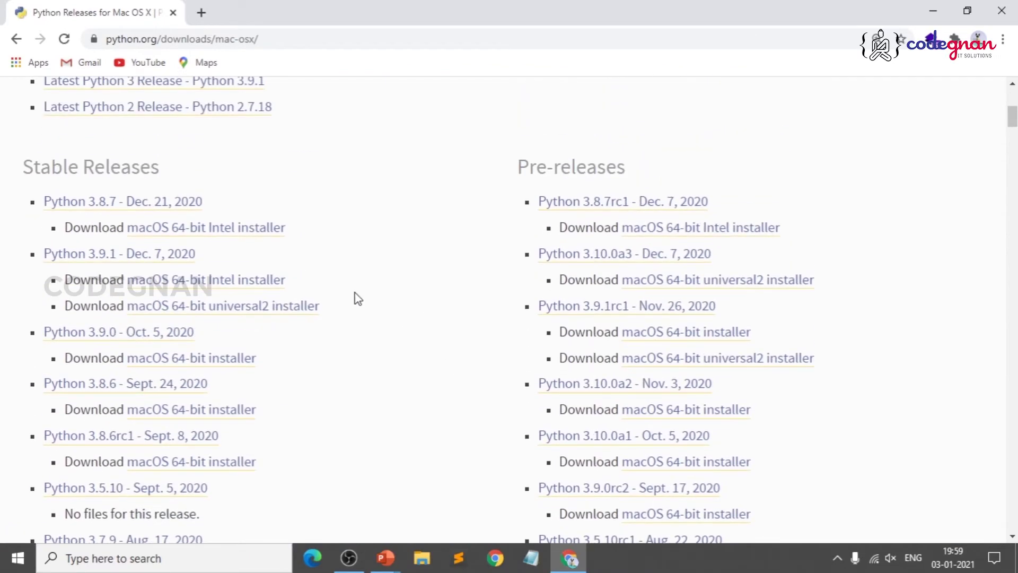
pyautogui.scroll(10, 381, 216)
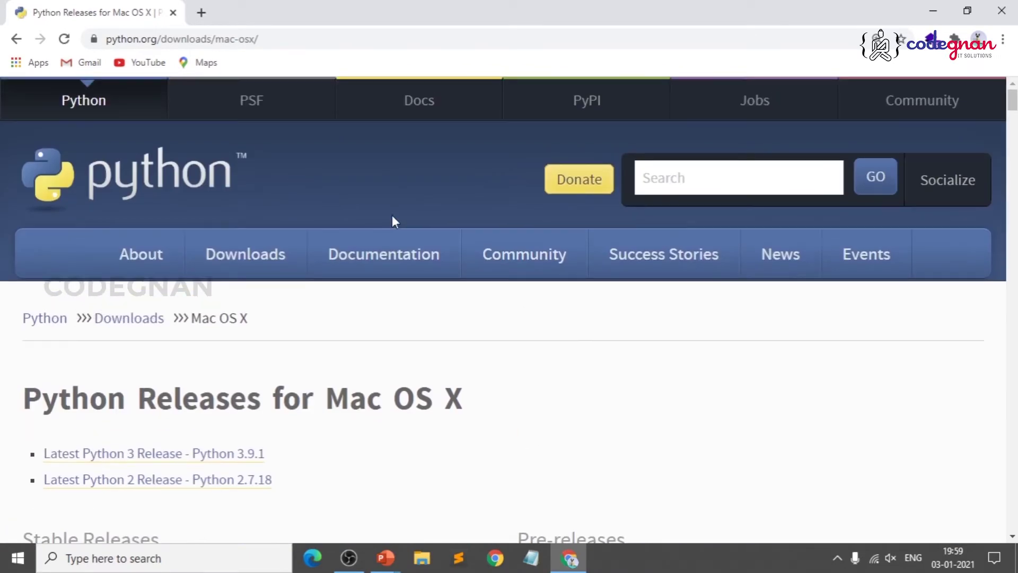
# - Open the Python downloads page for Windows and go to its Stable Releases list
pyautogui.moveTo(269, 257)
pyautogui.click(261, 366)
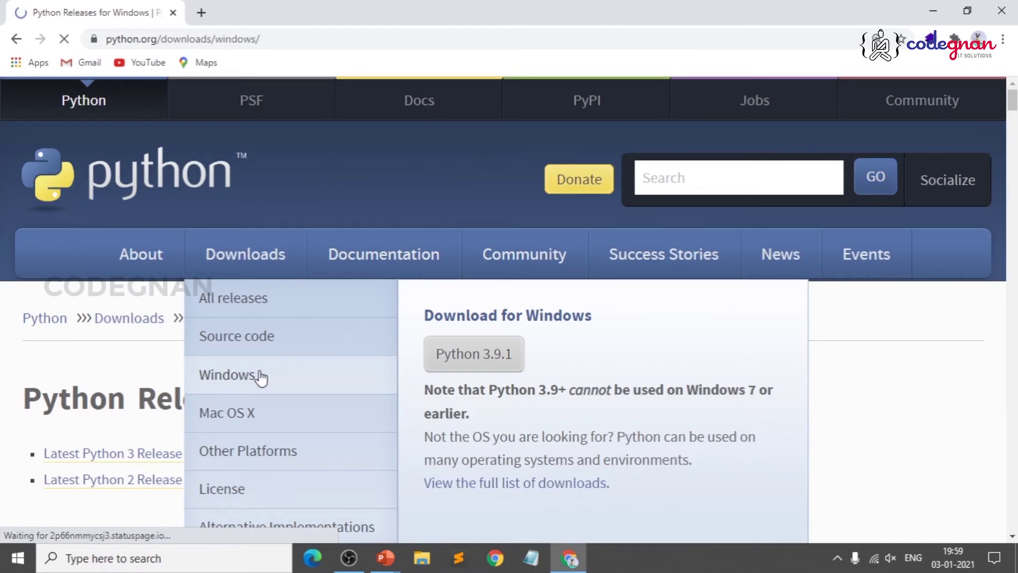
pyautogui.scroll(-4, 413, 383)
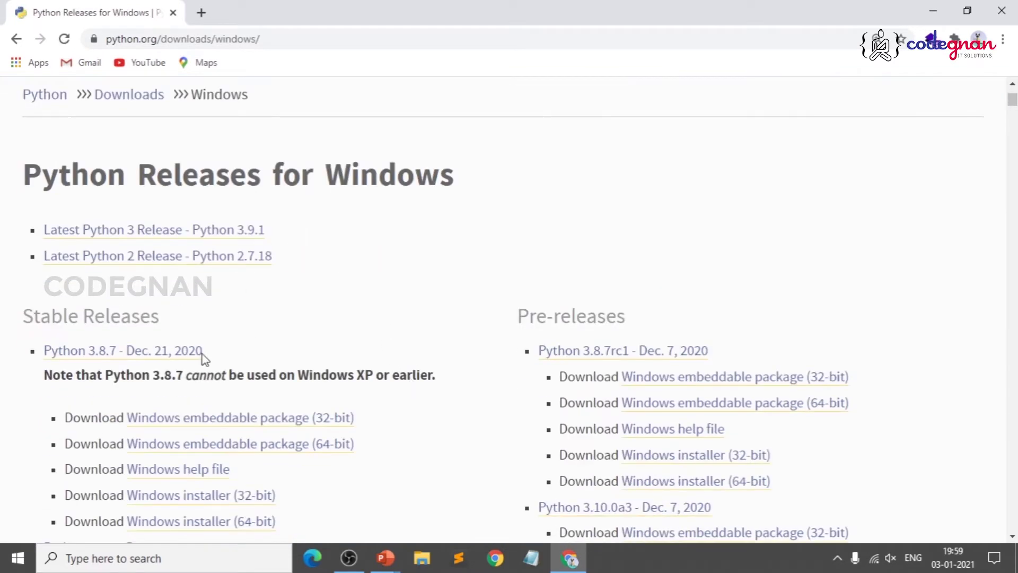
# - Open the Python 3.8.7 release page and read its release notes and the major new features of the 3.8 series
pyautogui.click(149, 358)
pyautogui.scroll(-3, 295, 330)
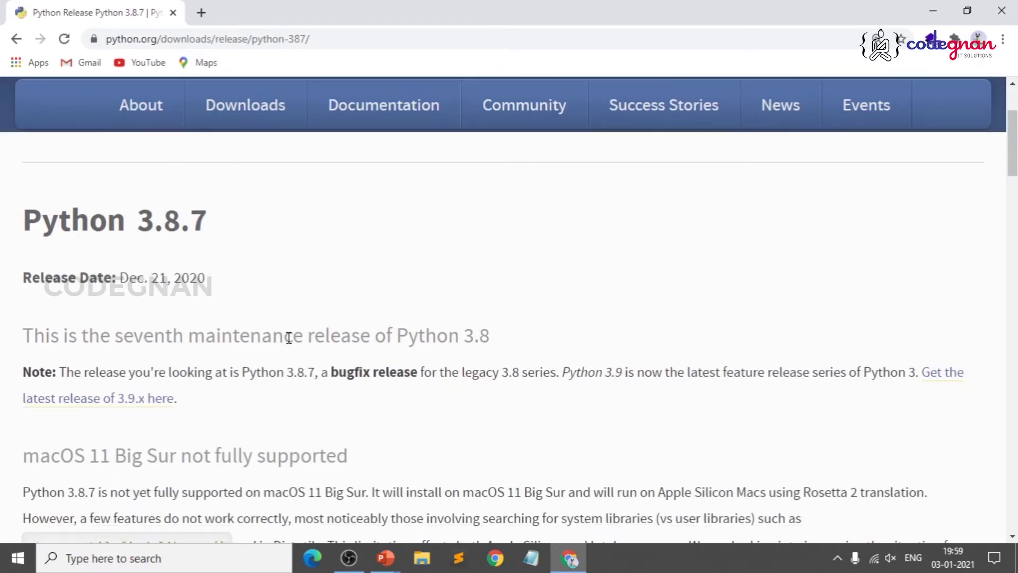
pyautogui.scroll(-3, 172, 365)
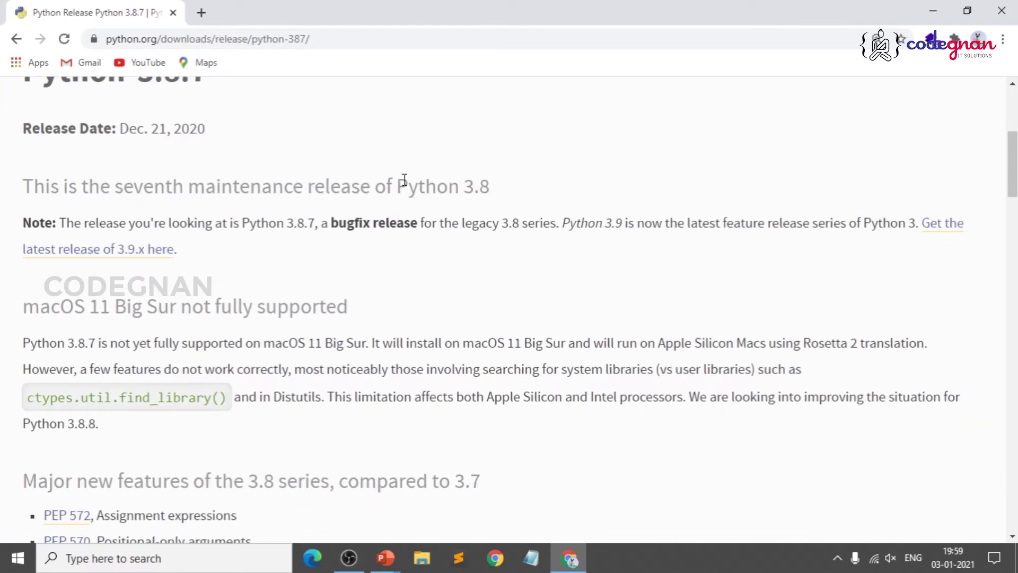
pyautogui.scroll(-2, 297, 374)
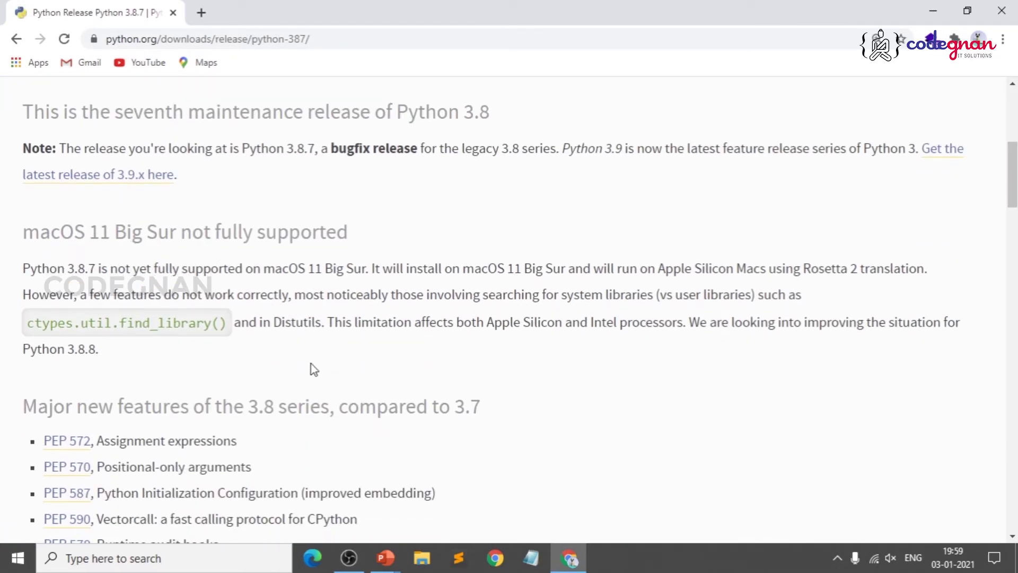
pyautogui.scroll(7, 311, 362)
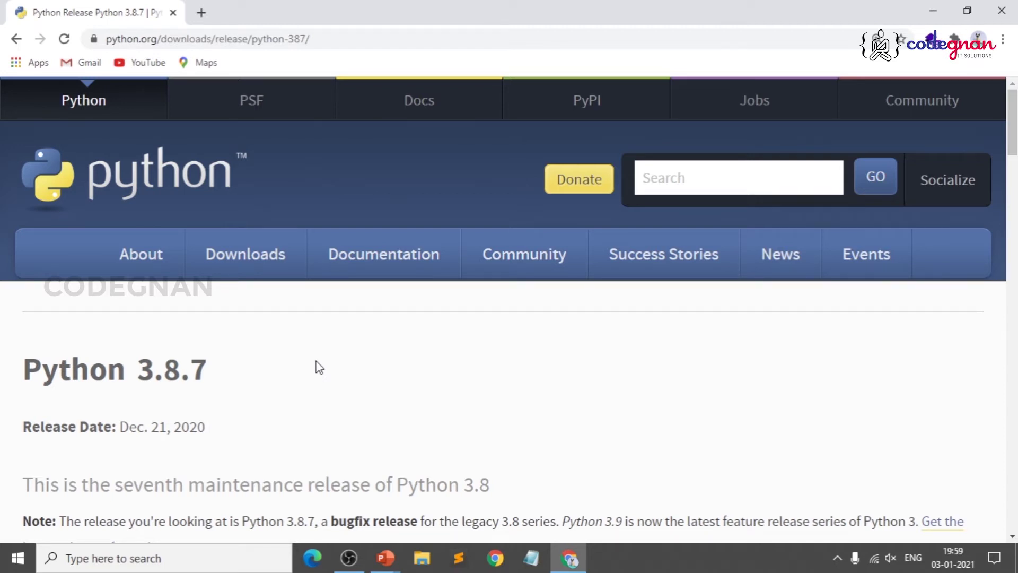
pyautogui.scroll(-4, 368, 339)
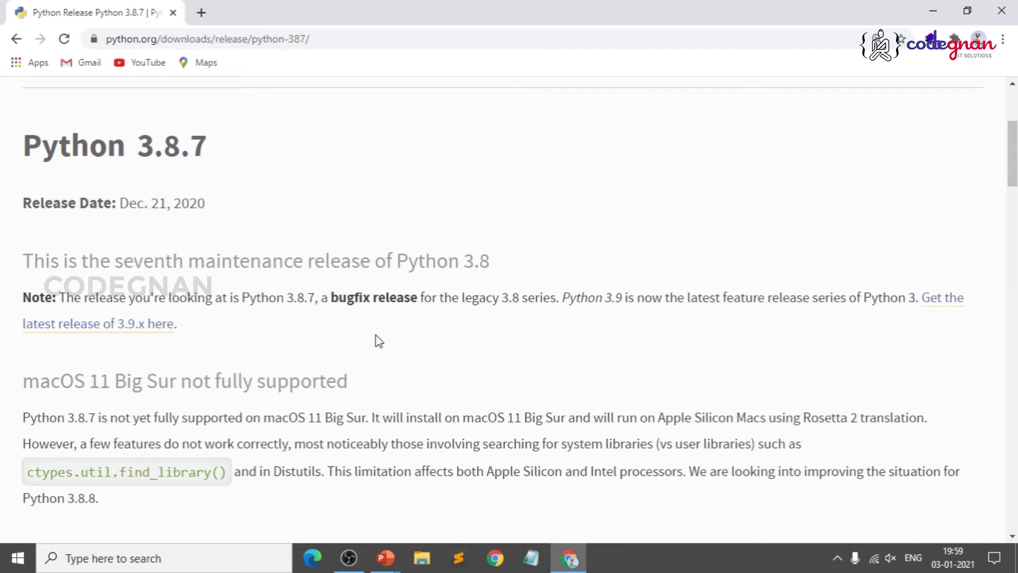
pyautogui.scroll(-6, 379, 341)
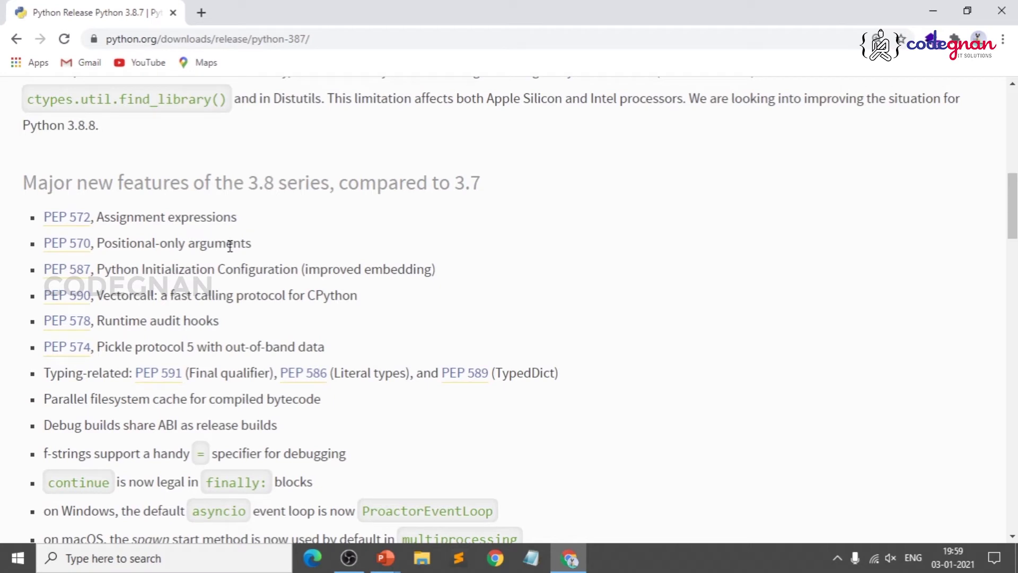
pyautogui.scroll(-1, 307, 340)
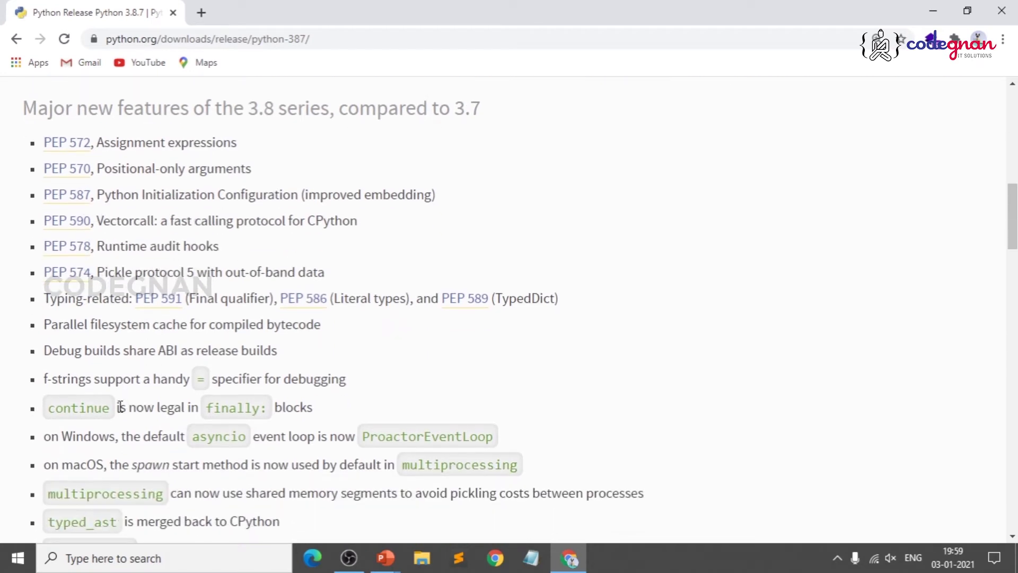
pyautogui.moveTo(45, 380); pyautogui.dragTo(340, 382)
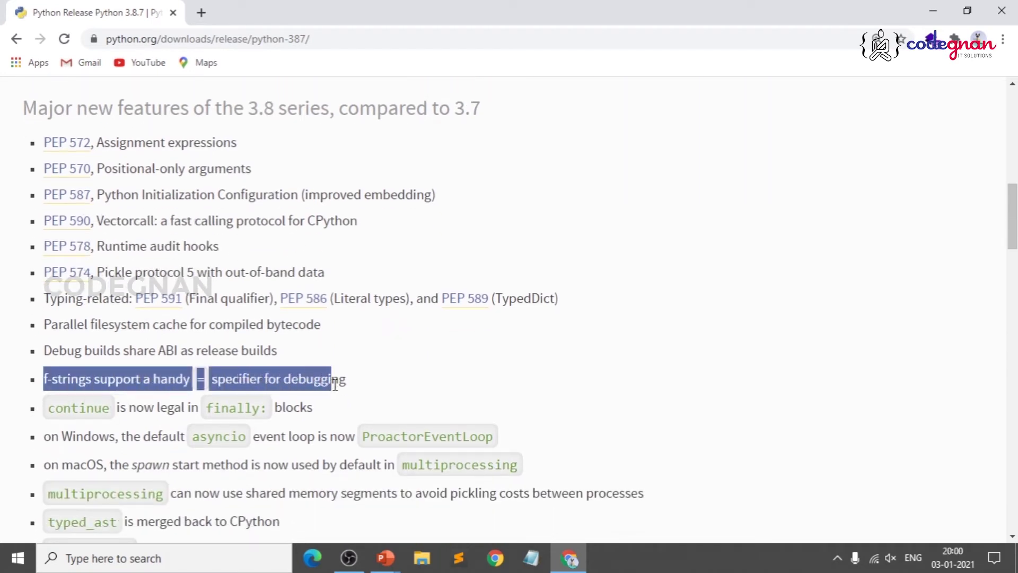
pyautogui.click(153, 421)
pyautogui.scroll(7, 390, 366)
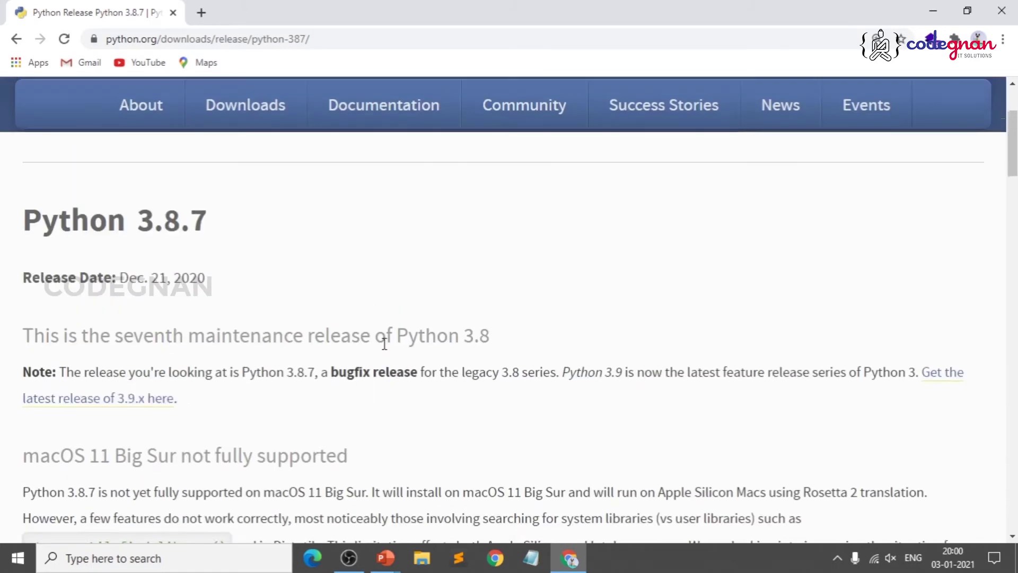
# - Return to the Windows releases list and find the download files for Python 3.7.9
pyautogui.click(20, 41)
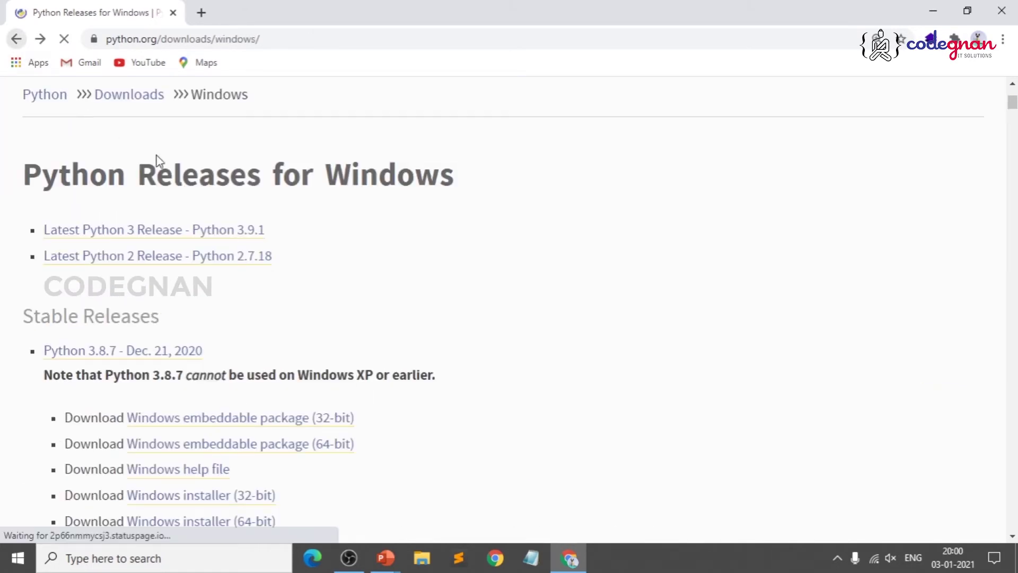
pyautogui.scroll(-4, 411, 371)
pyautogui.scroll(-6, 417, 385)
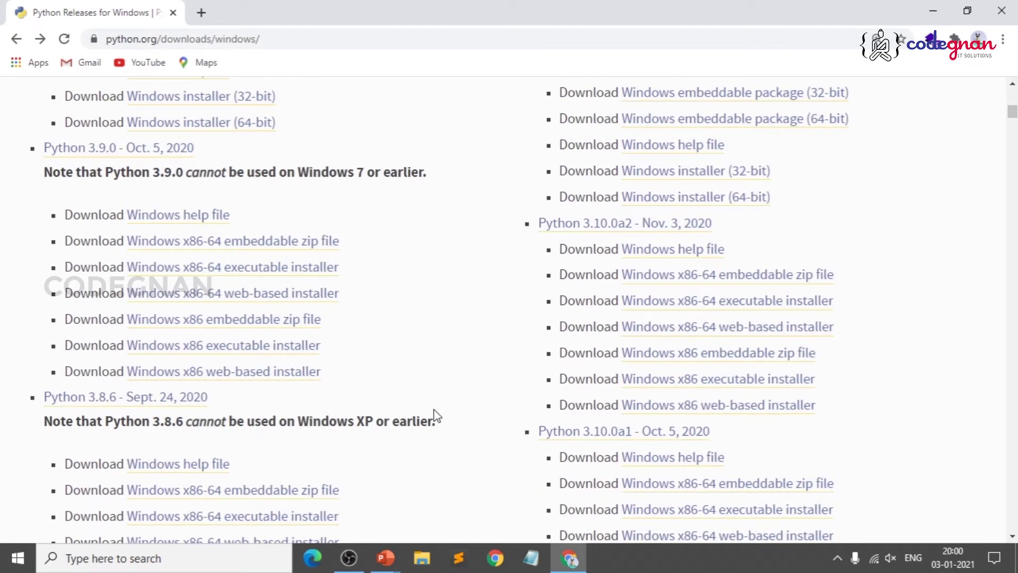
pyautogui.scroll(-7, 434, 415)
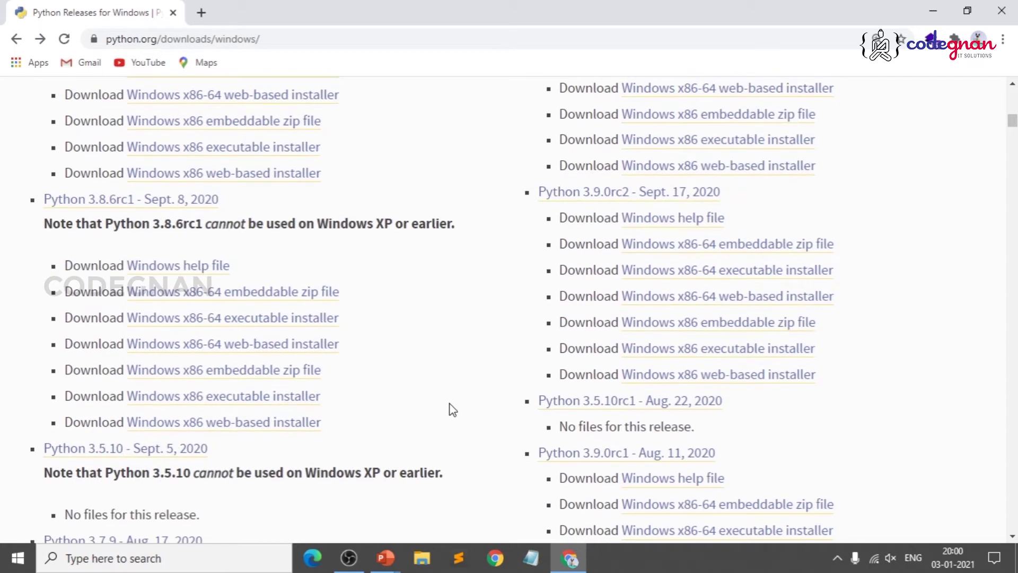
pyautogui.scroll(-4, 454, 406)
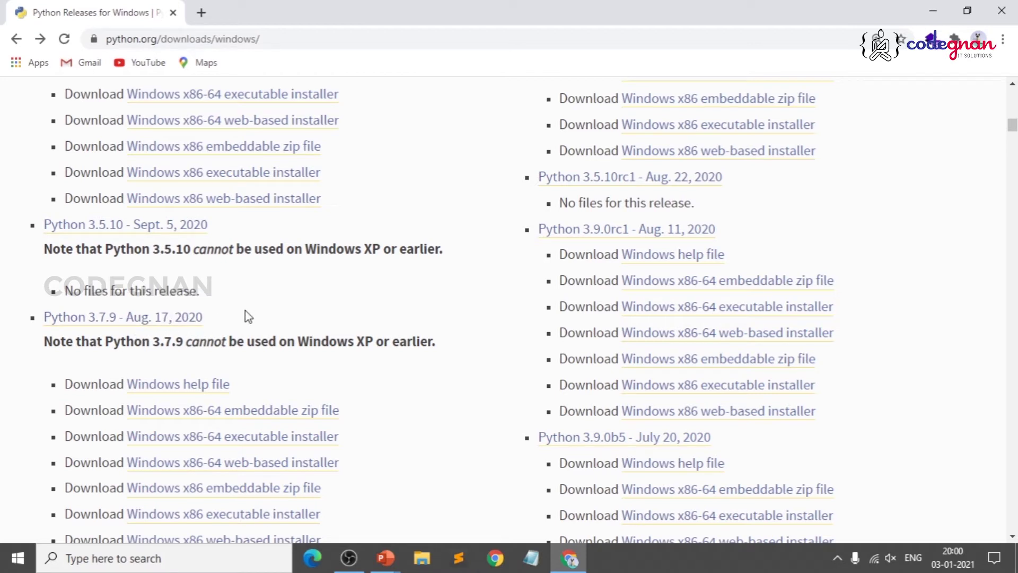
pyautogui.scroll(-1, 371, 310)
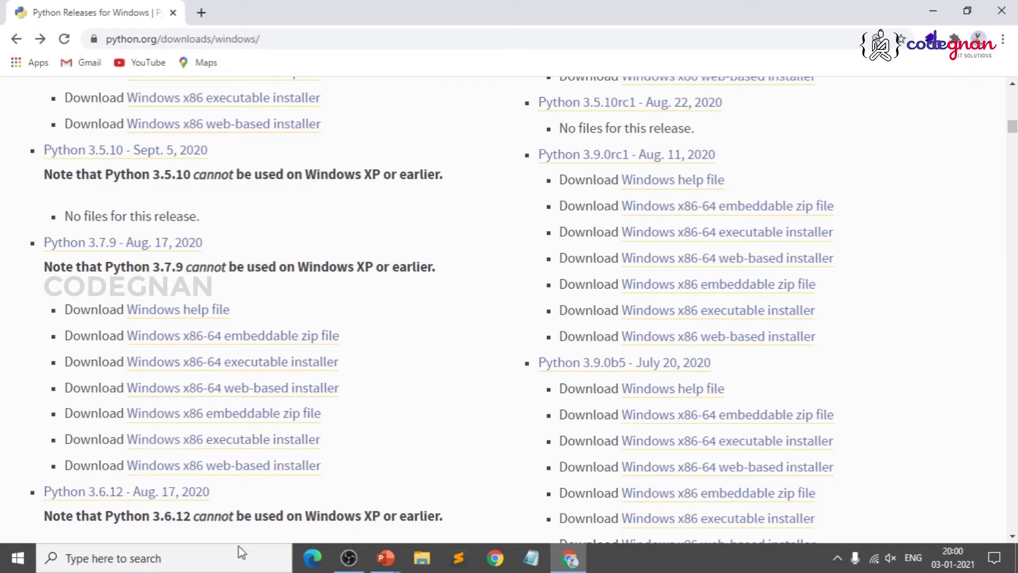
# - Run dxdiag to check whether the operating system is 32-bit or 64-bit, and close the diagnostic tool
pyautogui.click(194, 564)
pyautogui.write('dxd')
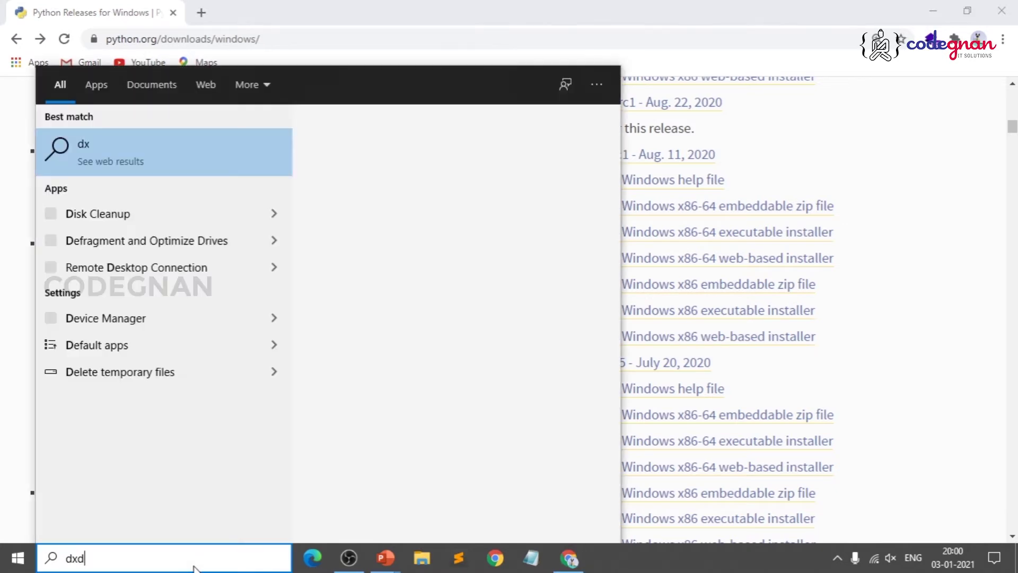
pyautogui.write('iag')
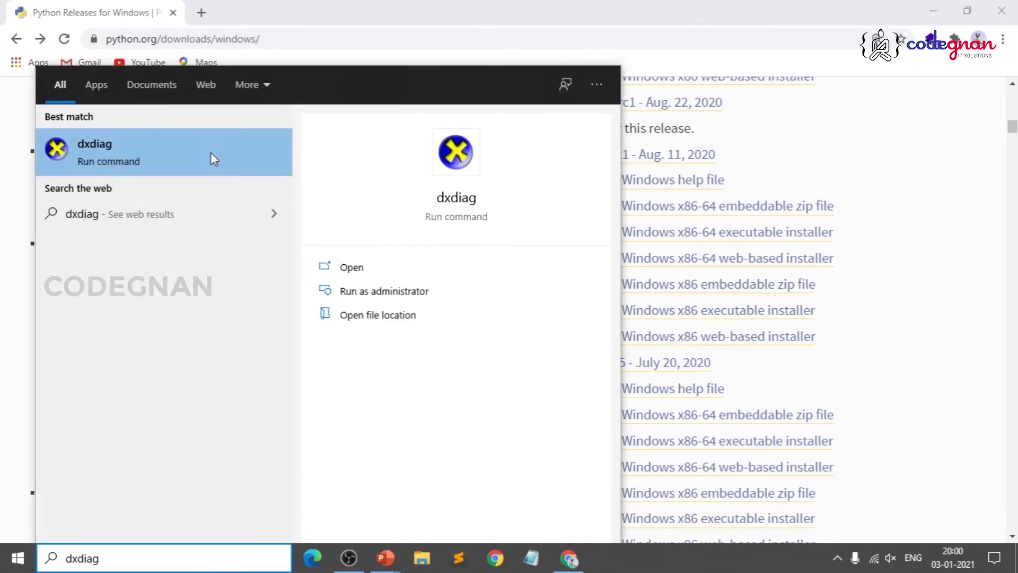
pyautogui.click(212, 155)
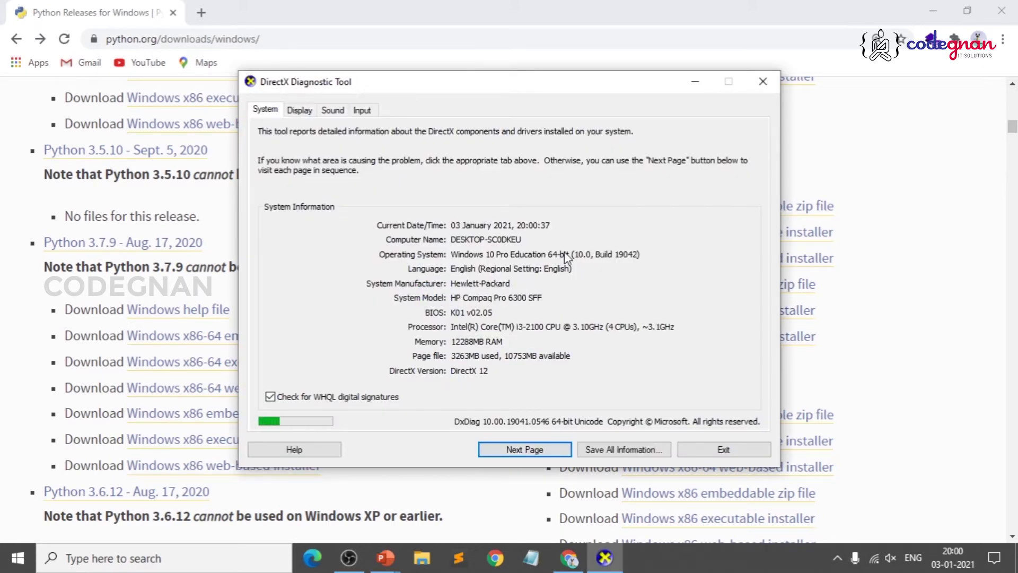
pyautogui.click(761, 80)
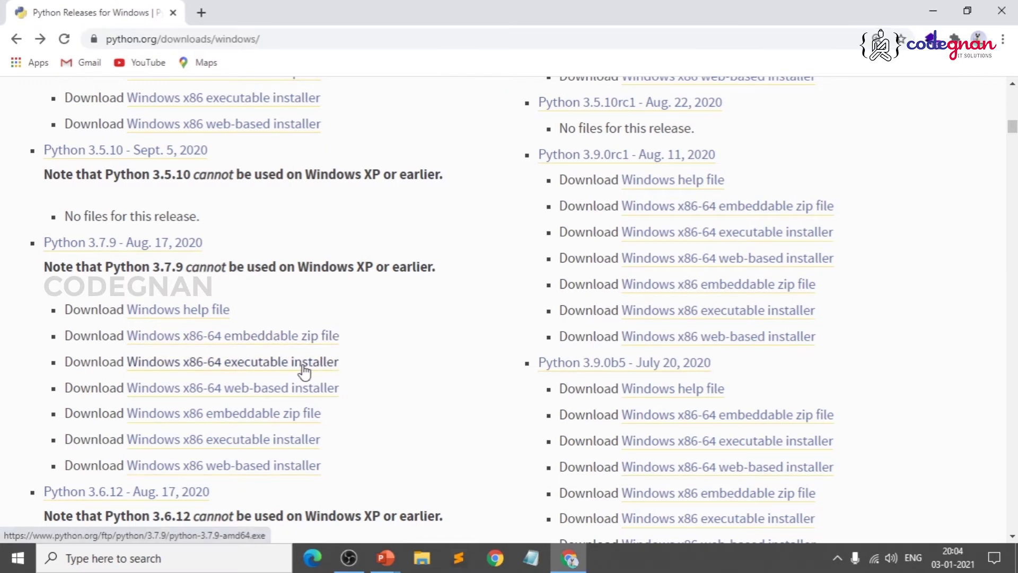
# - Download the Windows x86-64 executable installer for Python 3.7.9
pyautogui.click(303, 366)
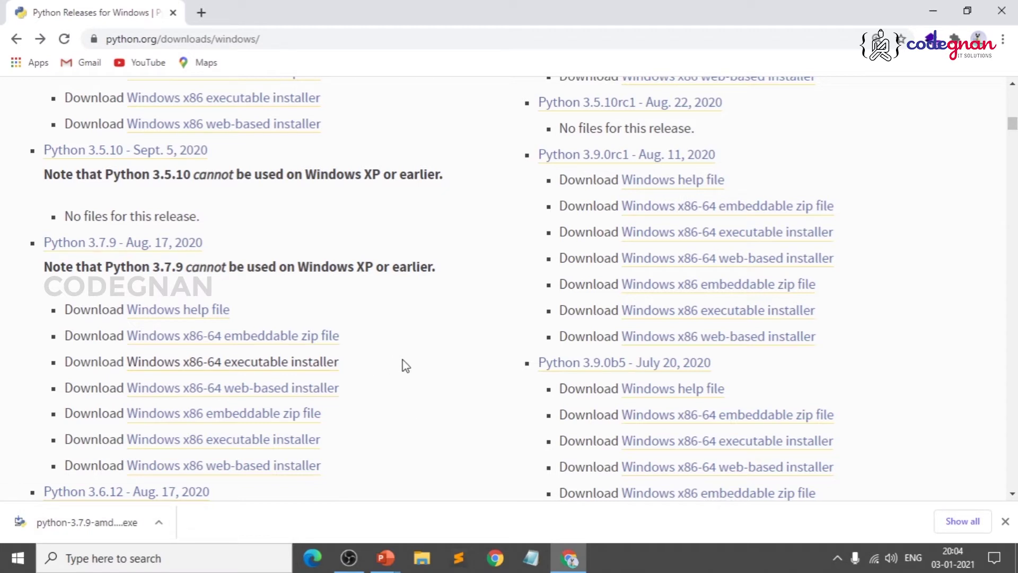
pyautogui.scroll(10, 405, 366)
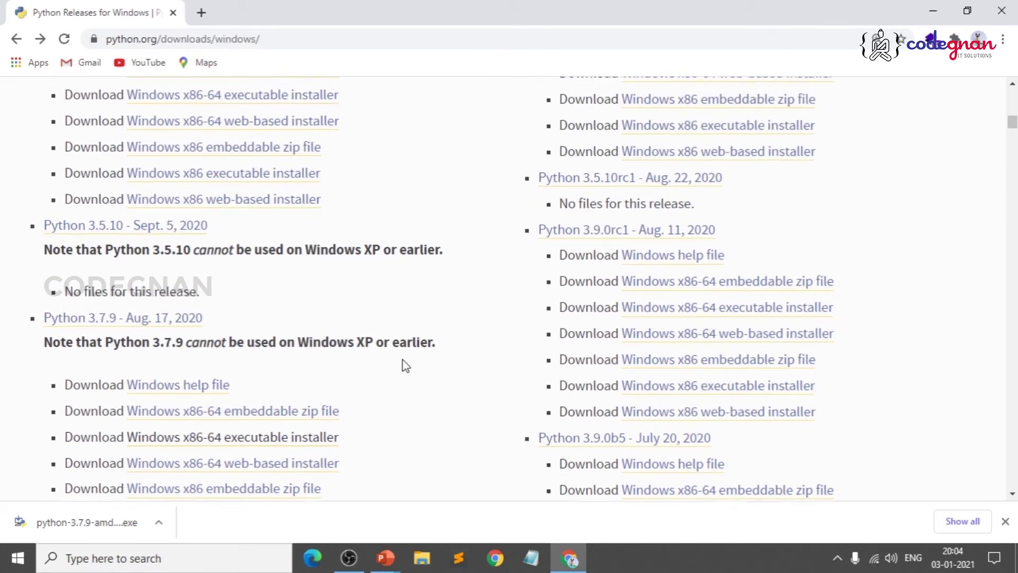
pyautogui.scroll(12, 419, 363)
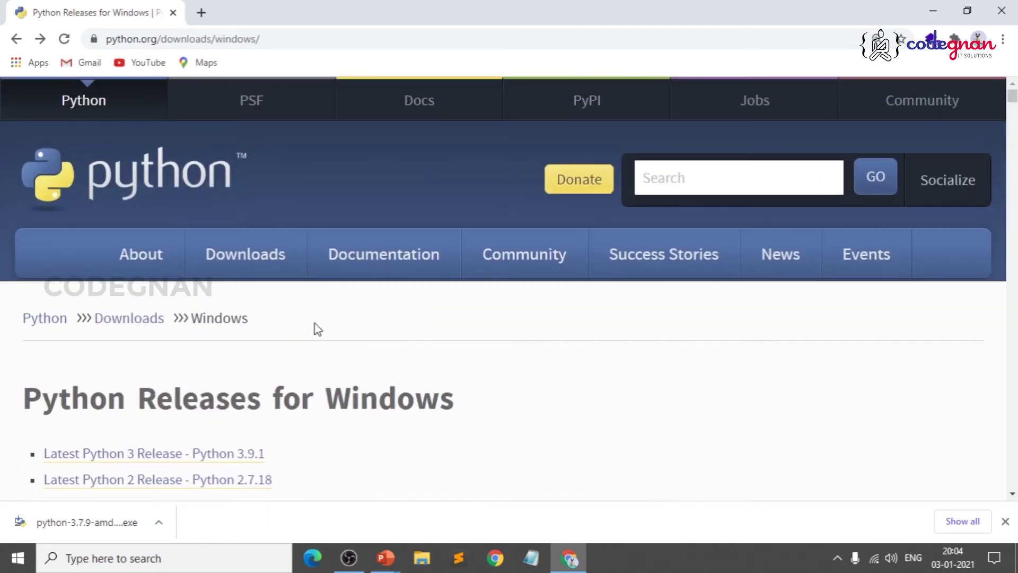
pyautogui.moveTo(244, 270)
pyautogui.scroll(-8, 450, 345)
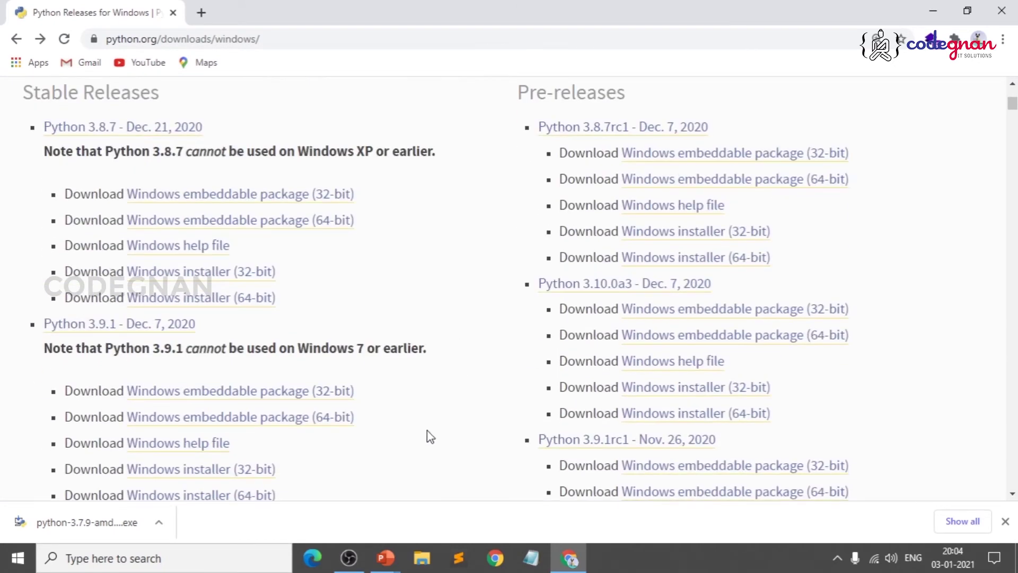
# - Run the downloaded Python 3.7.9 installer, enable Add Python 3.7 to PATH and install with the default settings
pyautogui.click(122, 522)
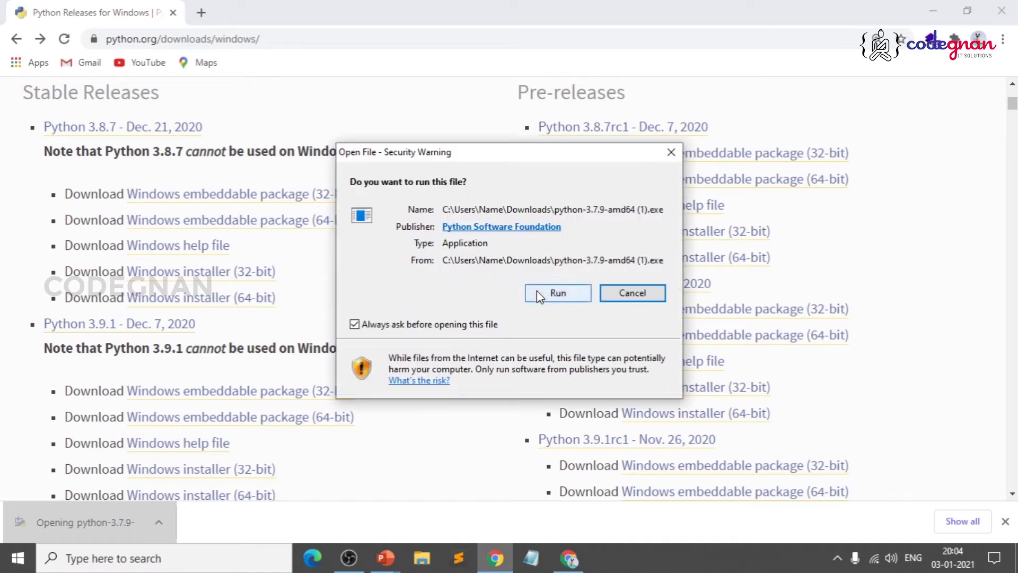
pyautogui.click(563, 293)
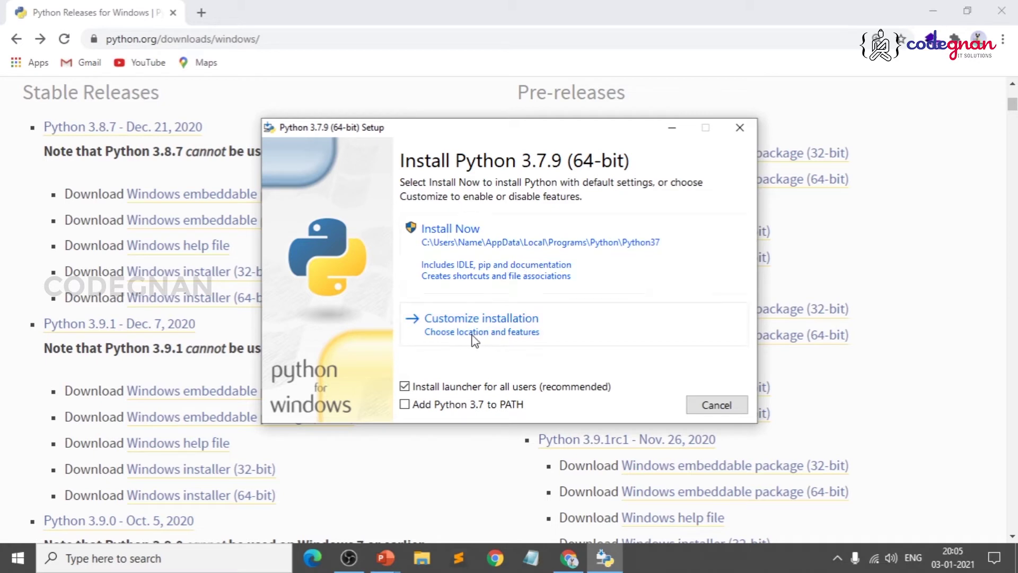
pyautogui.click(405, 406)
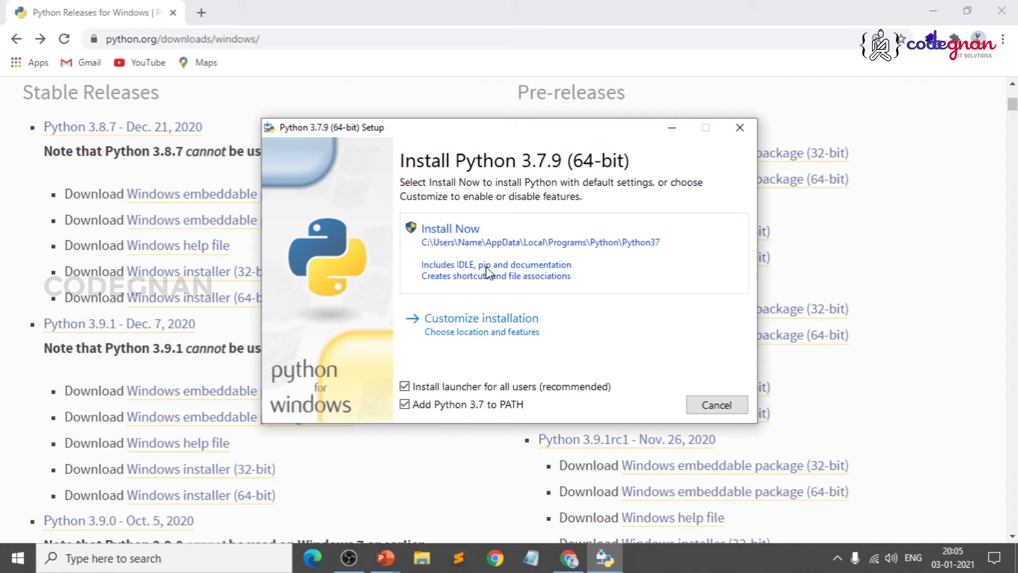
pyautogui.click(405, 405)
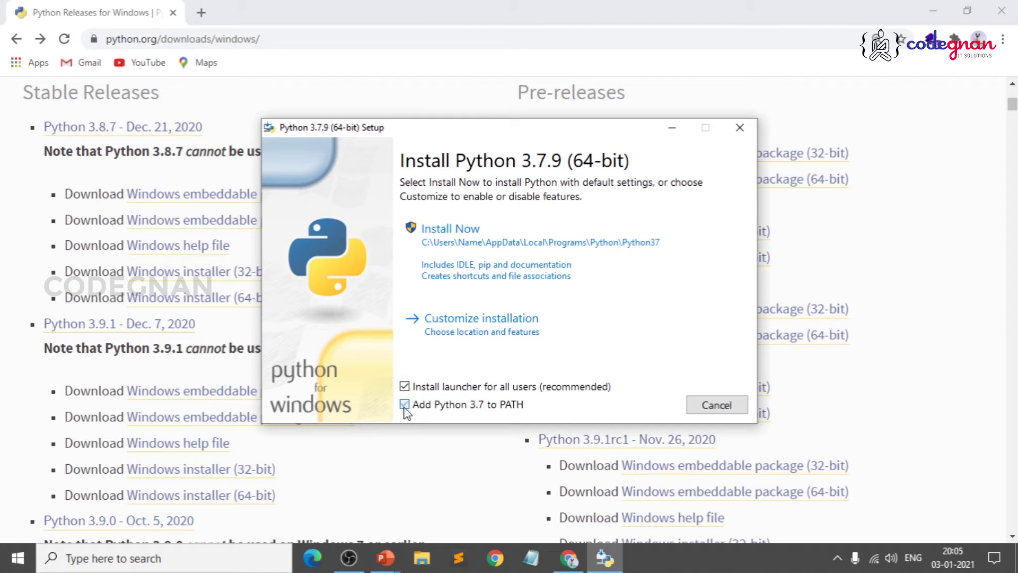
pyautogui.click(496, 265)
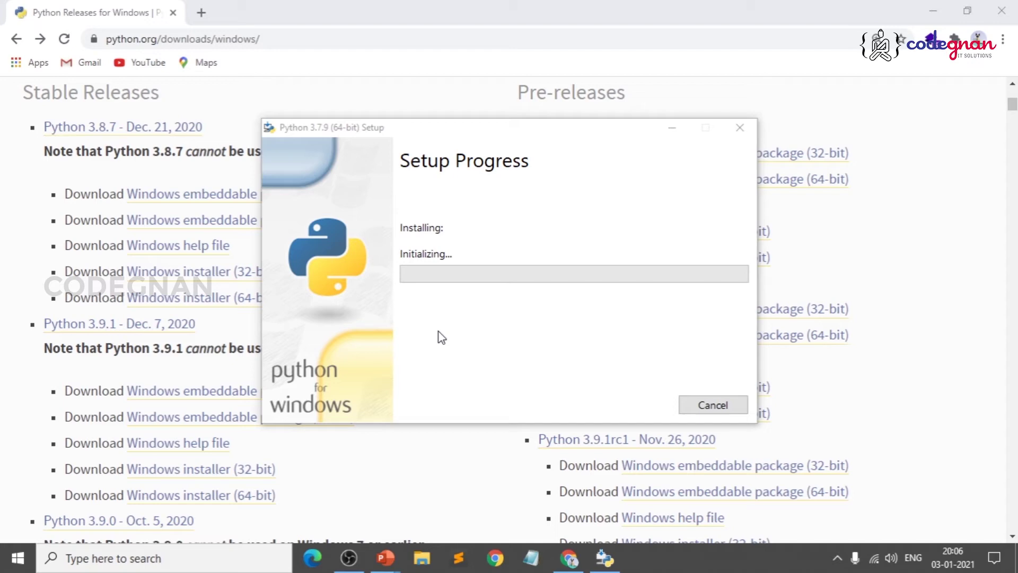
# - Switch to the PowerPoint slide show and advance past the Python installation slide to the one about environment variables
pyautogui.moveTo(385, 558)
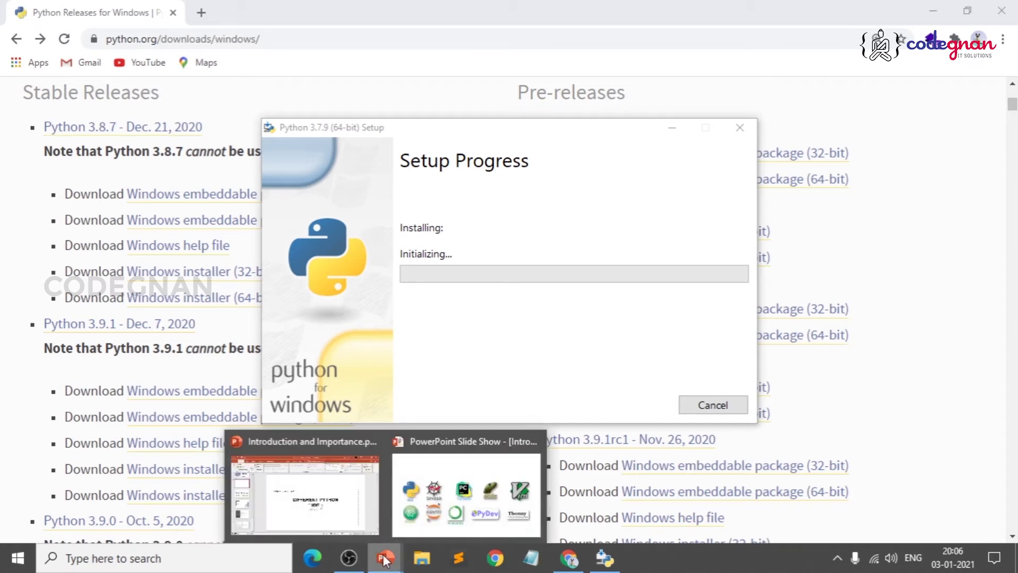
pyautogui.click(466, 485)
pyautogui.press('Right')
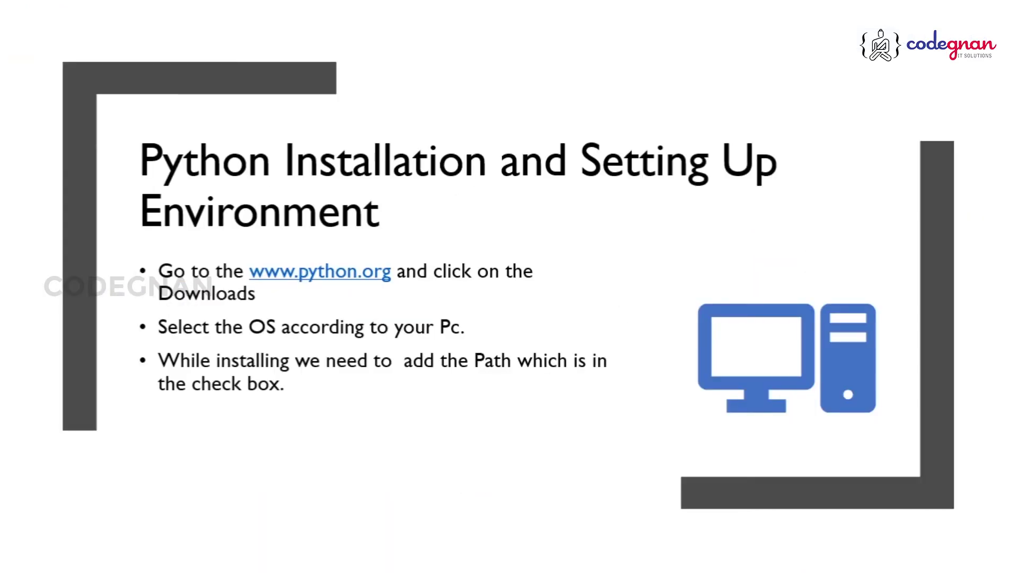
pyautogui.press('Right')
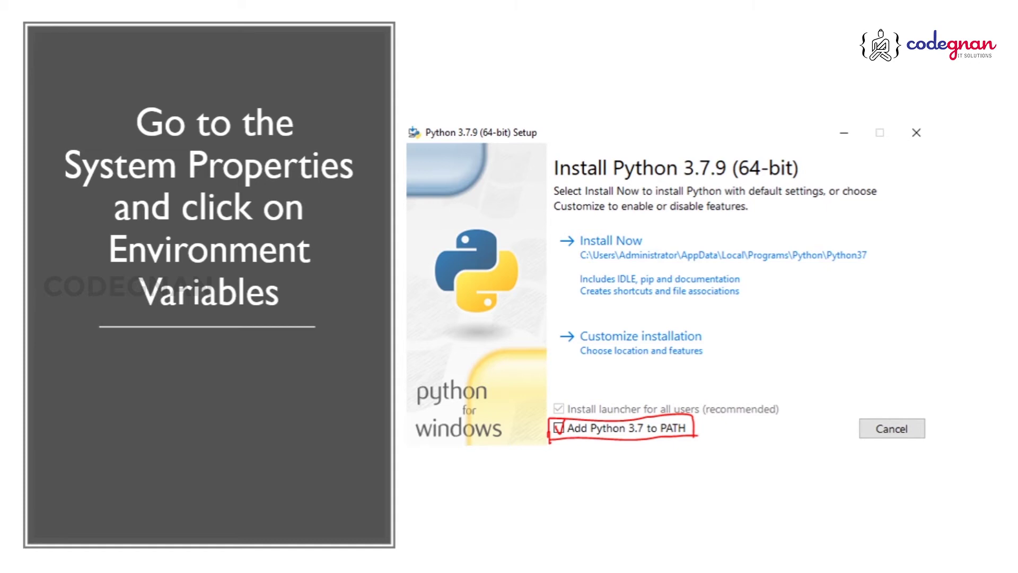
# - Return to the Python 3.7.9 setup window and close it
pyautogui.press('super')
pyautogui.click(605, 558)
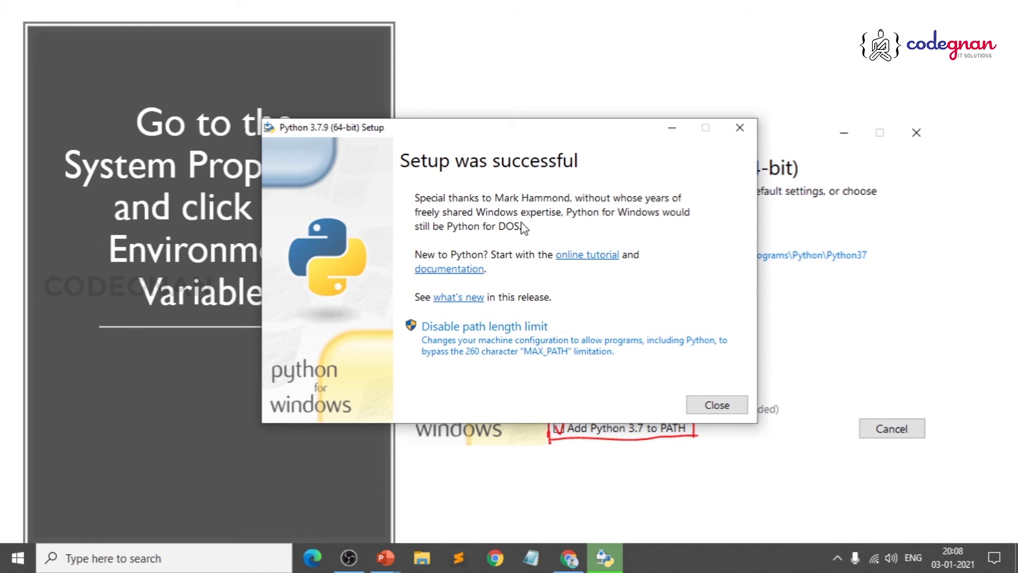
pyautogui.click(716, 405)
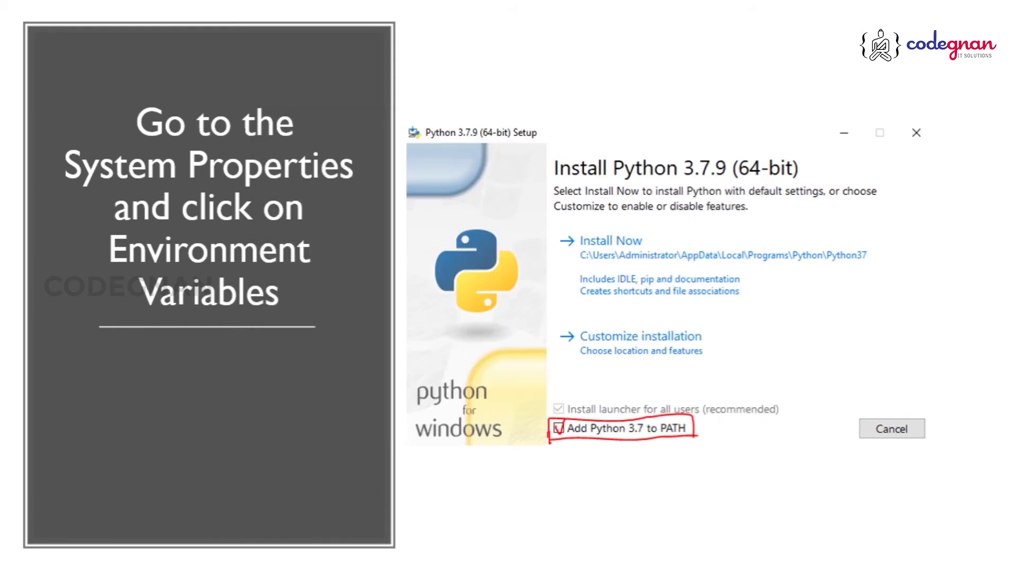
# - Search Windows for cmd and open the Command Prompt
pyautogui.press('super')
pyautogui.write('c')
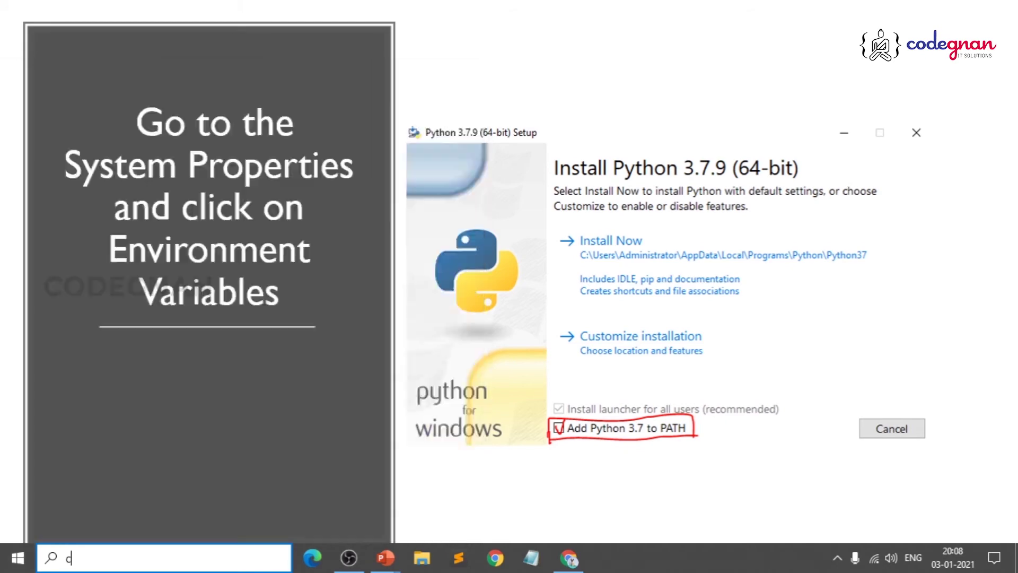
pyautogui.write('md')
pyautogui.click(173, 143)
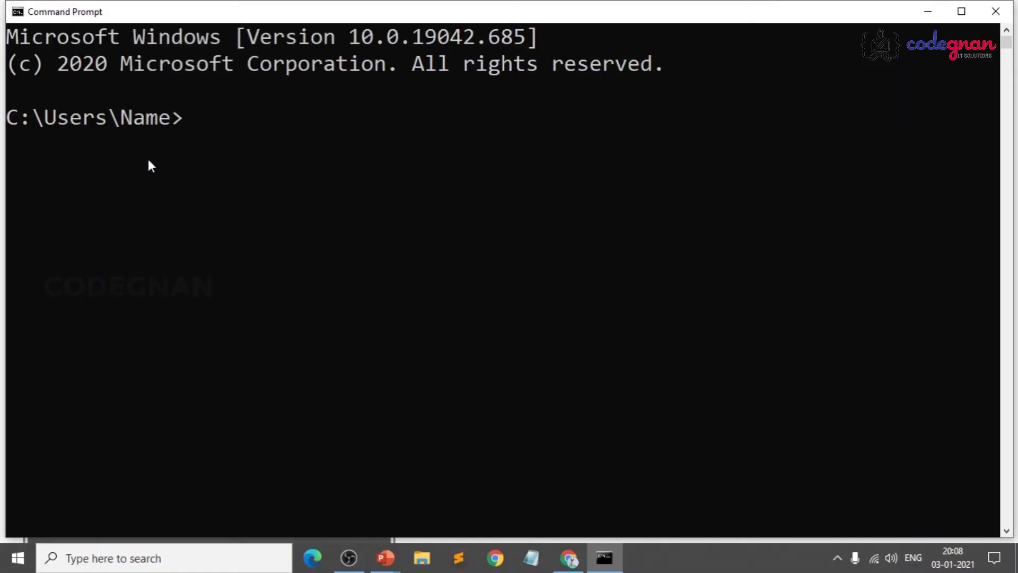
# - Start the interpreter with the python command and check the installed version and architecture in its banner
pyautogui.write('python')
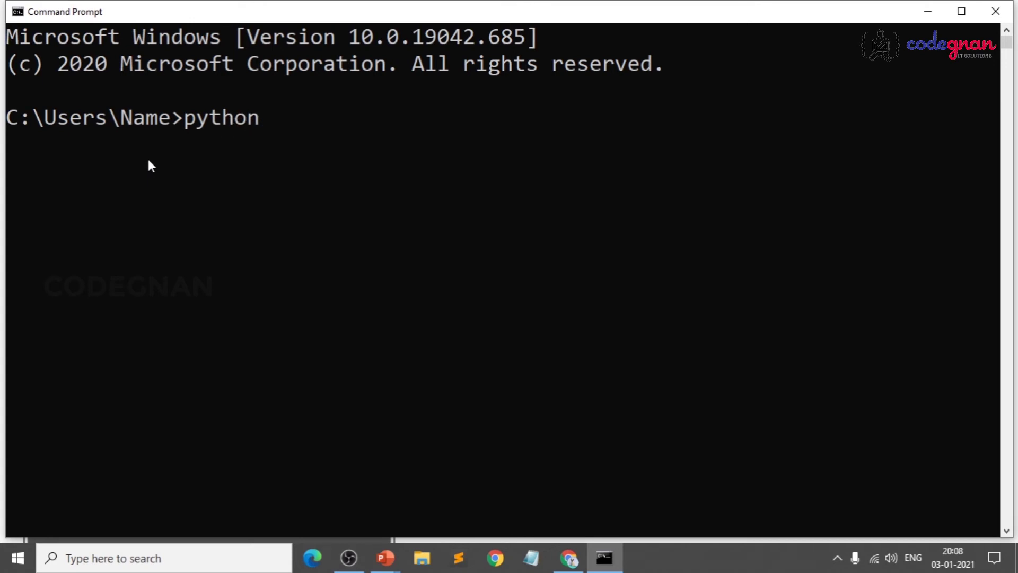
pyautogui.press('Return')
pyautogui.moveTo(104, 147); pyautogui.dragTo(157, 152)
pyautogui.click(158, 152)
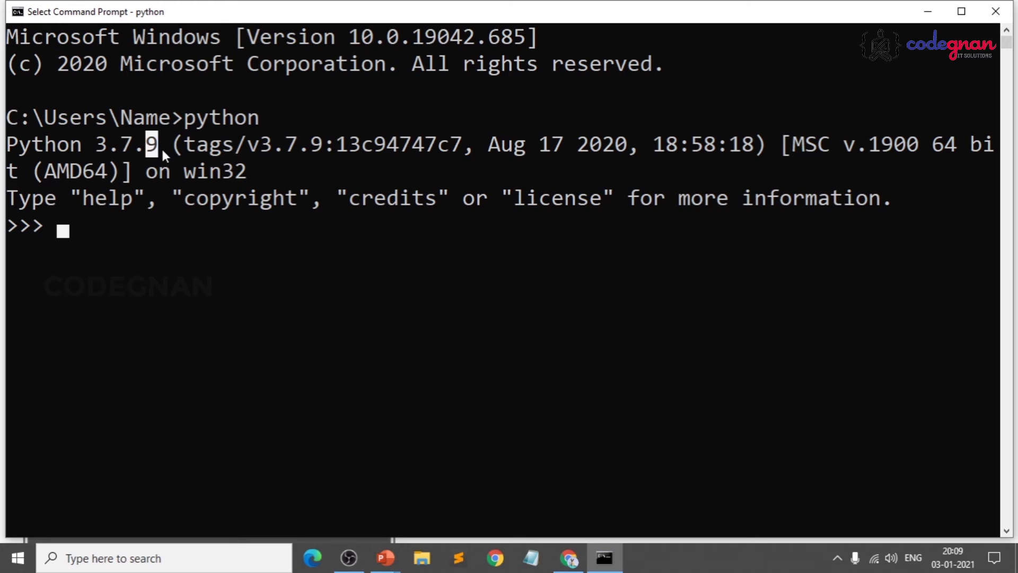
pyautogui.click(162, 148)
pyautogui.moveTo(177, 118); pyautogui.dragTo(295, 122)
pyautogui.click(118, 177)
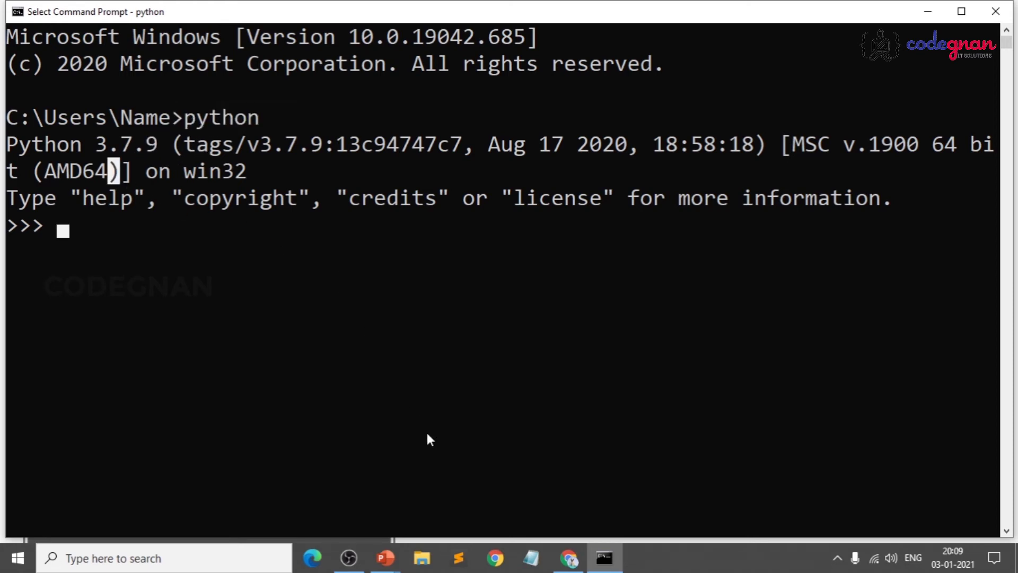
# - Open the properties of This PC from File Explorer to show the system's About page
pyautogui.click(425, 563)
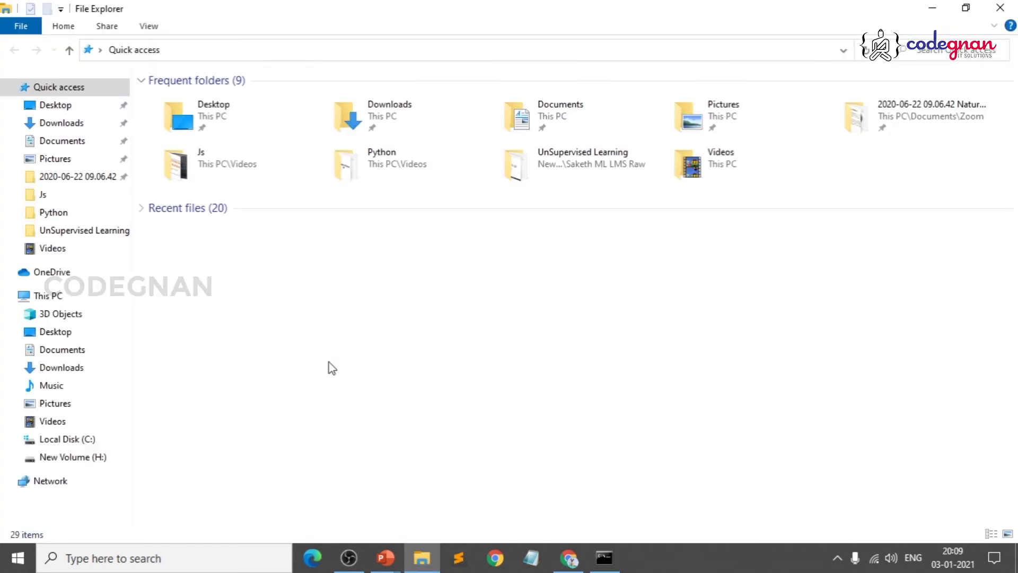
pyautogui.click(64, 297)
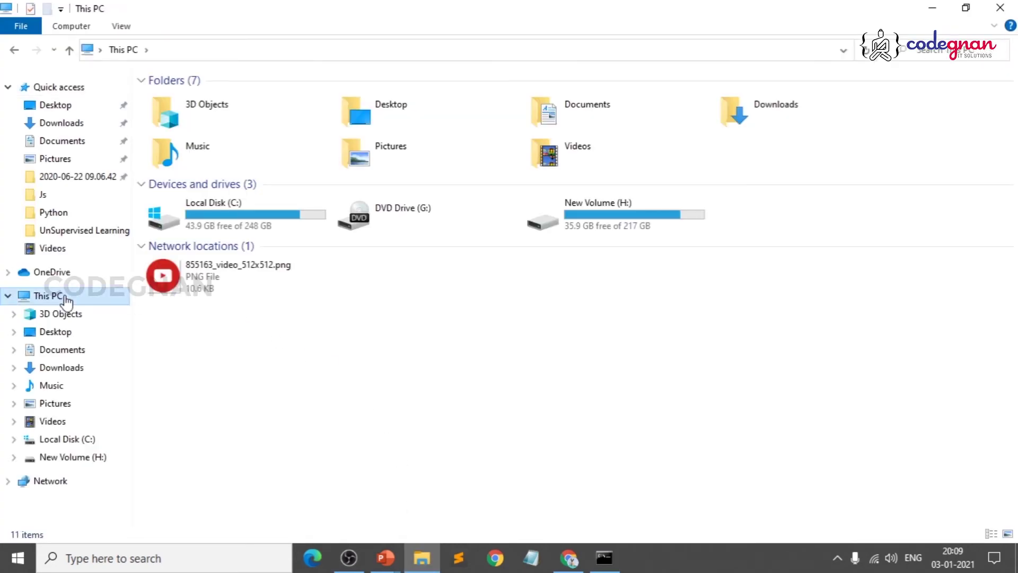
pyautogui.rightClick(64, 300)
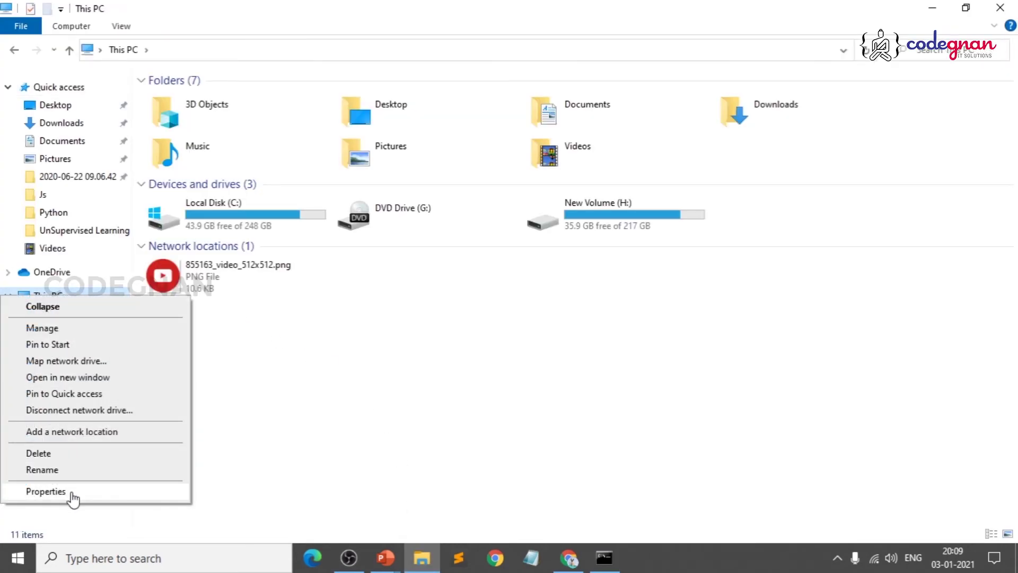
pyautogui.click(46, 492)
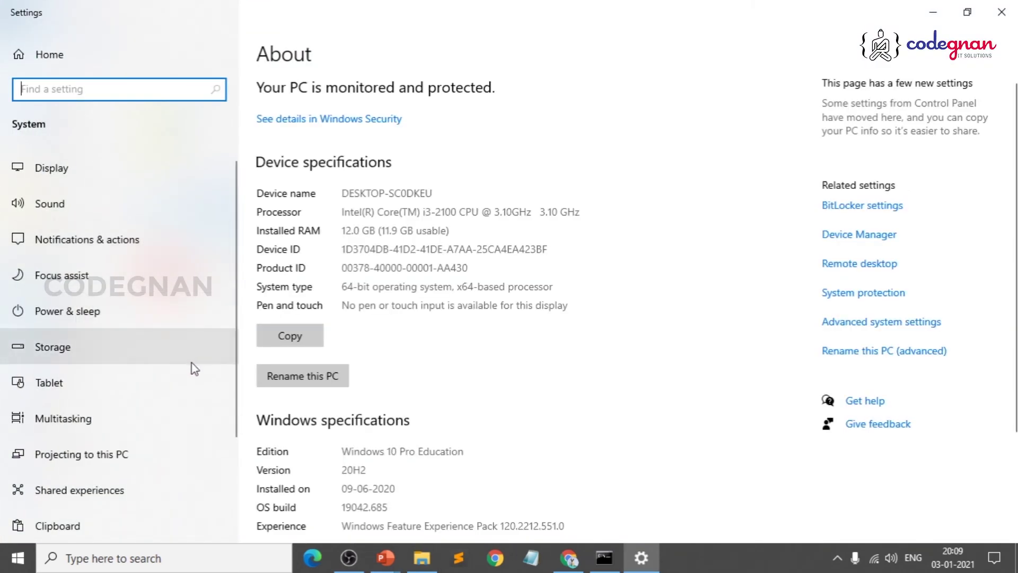
# - Search the settings for "advanced sys" and open View advanced system settings
pyautogui.write('advacne')
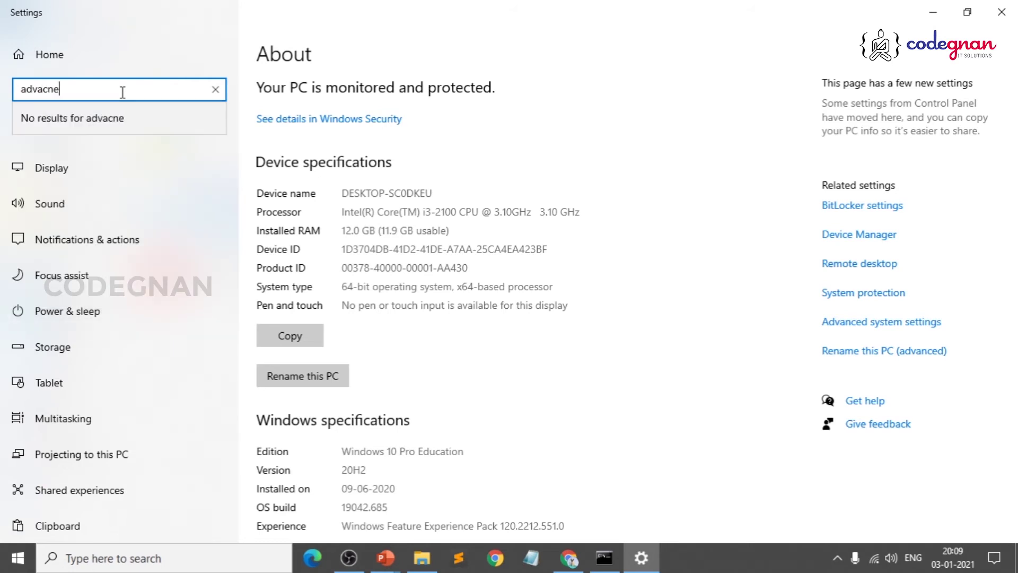
pyautogui.press('BackSpace')
pyautogui.press('BackSpace')
pyautogui.press('BackSpace')
pyautogui.write('nced')
pyautogui.press('BackSpace')
pyautogui.press('BackSpace')
pyautogui.press('BackSpace')
pyautogui.write('nced')
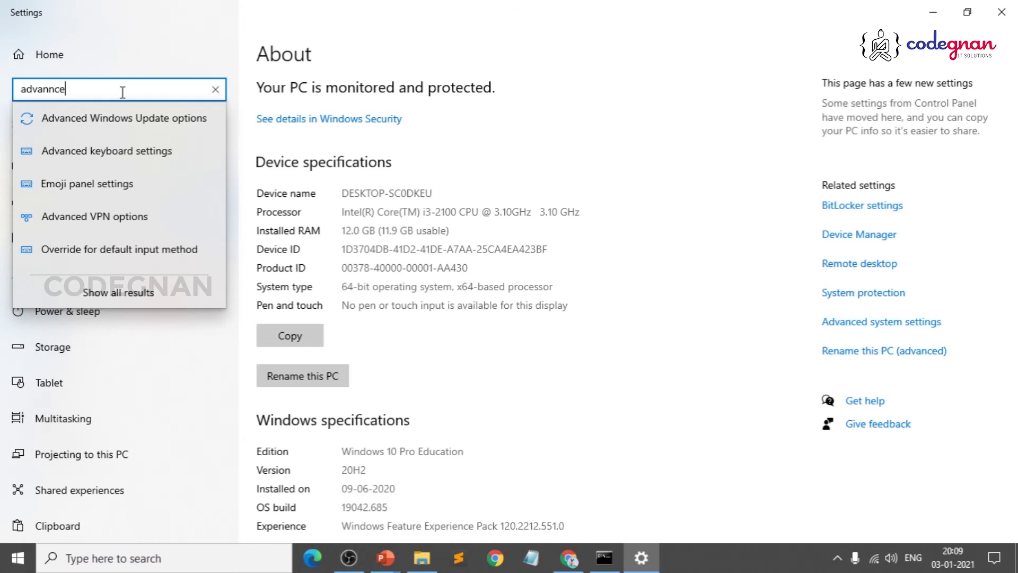
pyautogui.press('BackSpace')
pyautogui.press('BackSpace')
pyautogui.press('BackSpace')
pyautogui.press('BackSpace')
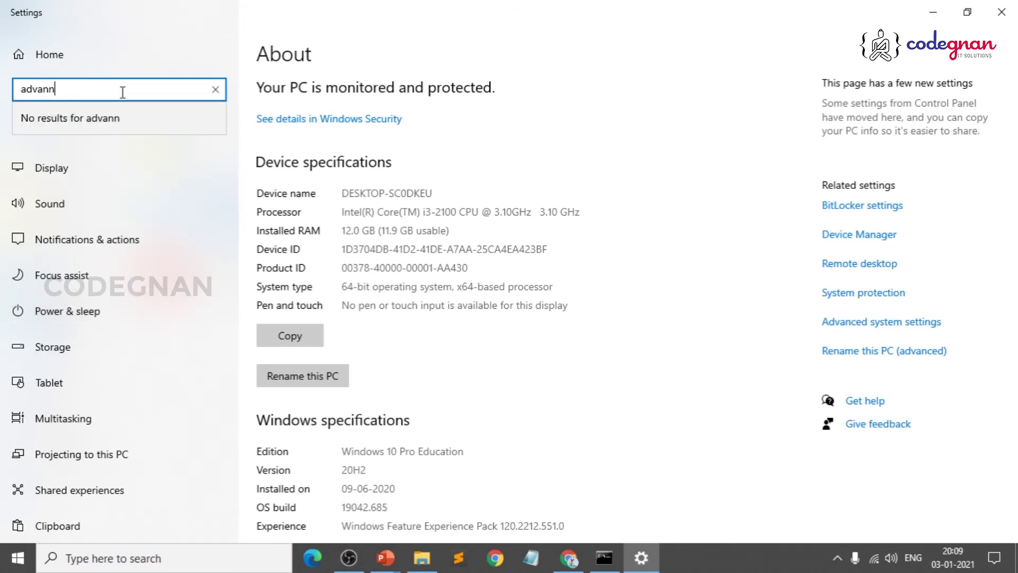
pyautogui.write('ced')
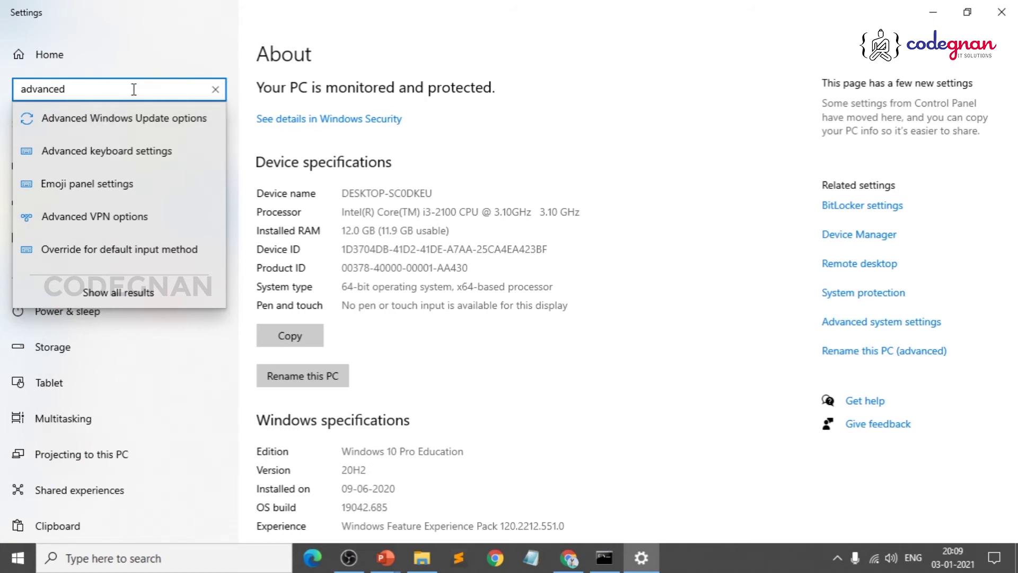
pyautogui.write(' sys')
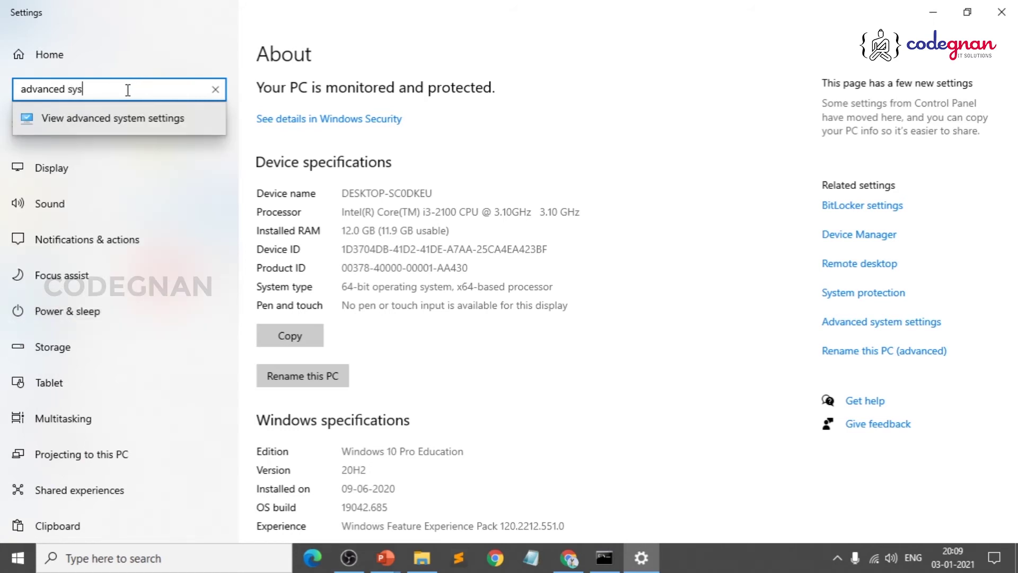
pyautogui.click(115, 115)
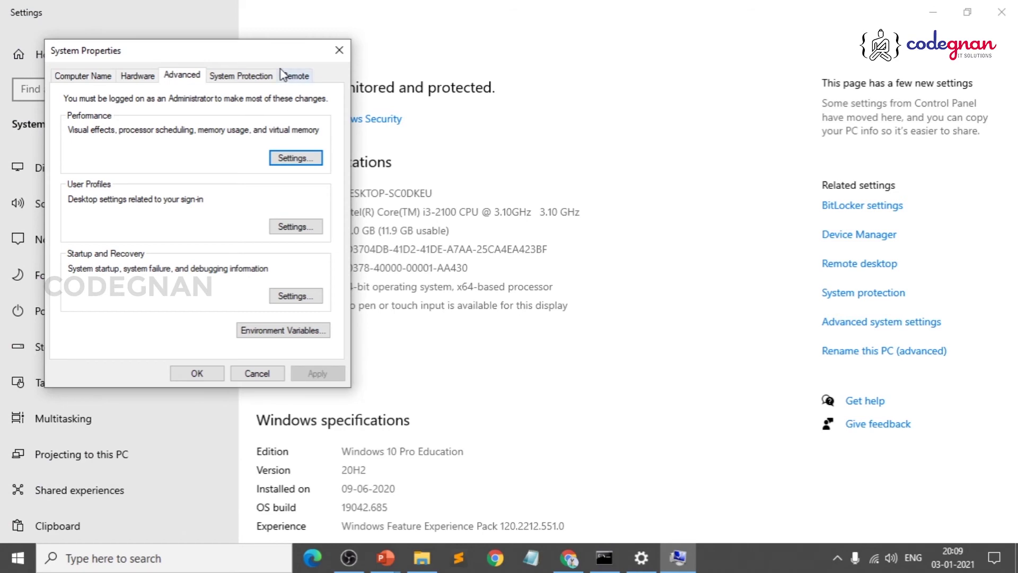
# - Move the System Properties dialog toward the screen's centre and look through its Computer Name, Hardware and Advanced pages
pyautogui.moveTo(207, 36); pyautogui.dragTo(439, 52)
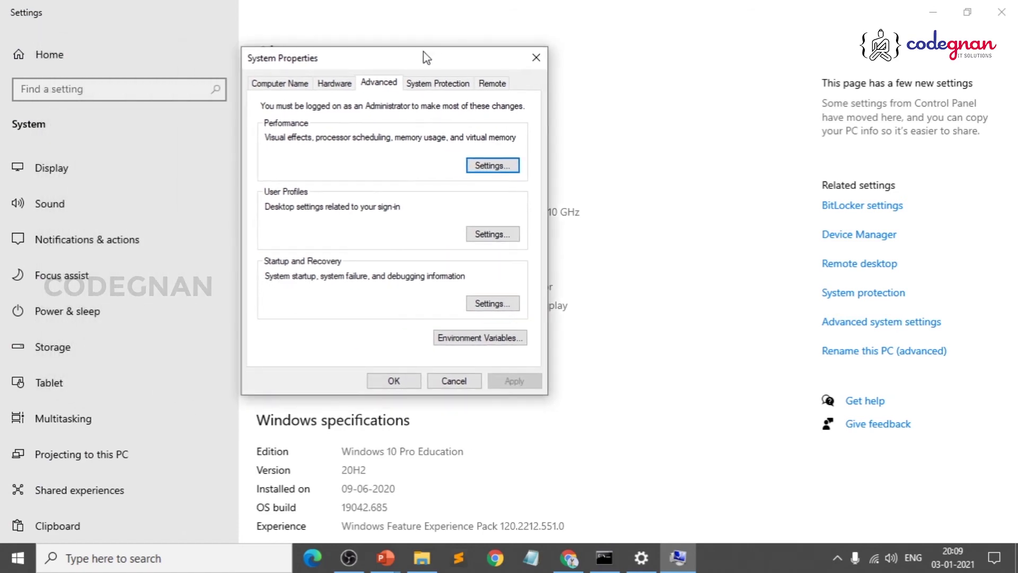
pyautogui.click(279, 83)
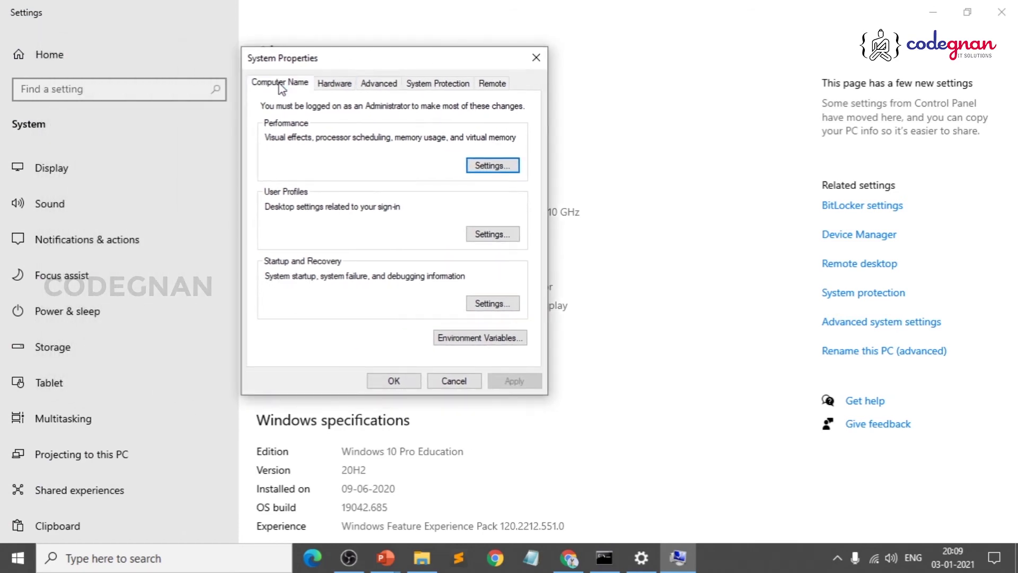
pyautogui.click(335, 83)
pyautogui.click(376, 83)
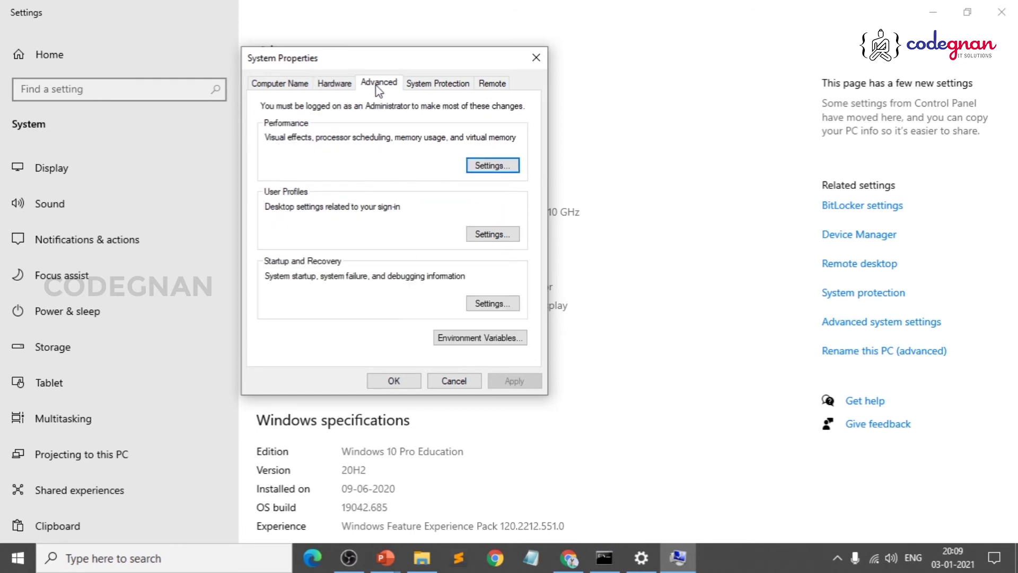
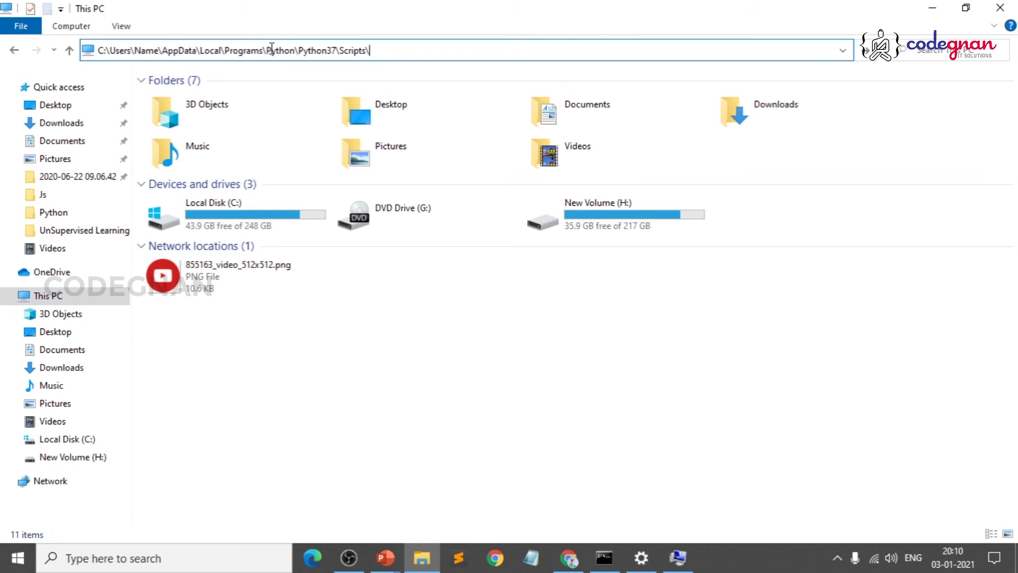
# - Browse the Python37\Scripts folder in File Explorer, its parent Python37 folder, and the Scripts folder again to view the installed files
pyautogui.press('Return')
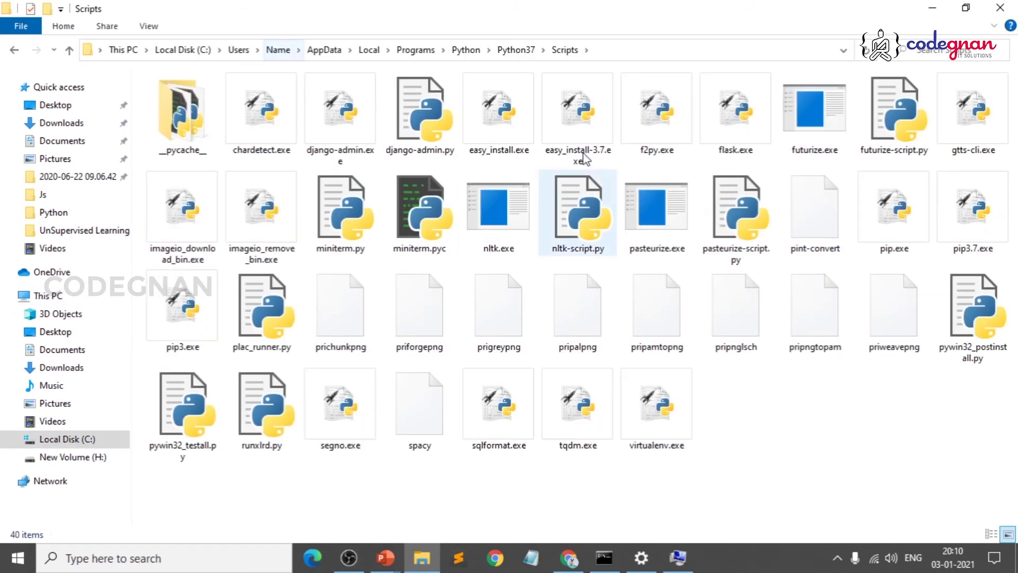
pyautogui.click(511, 50)
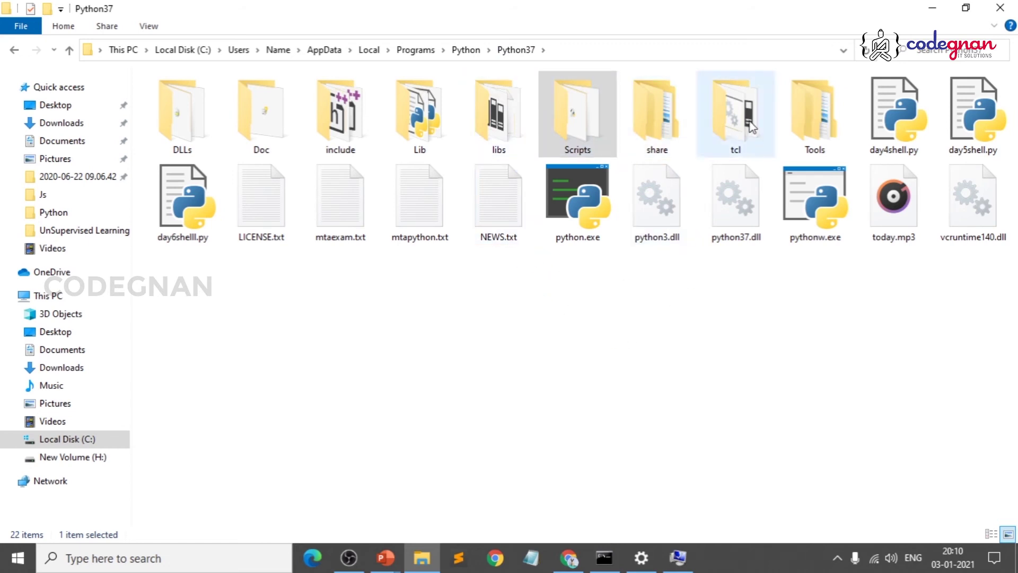
pyautogui.doubleClick(592, 133)
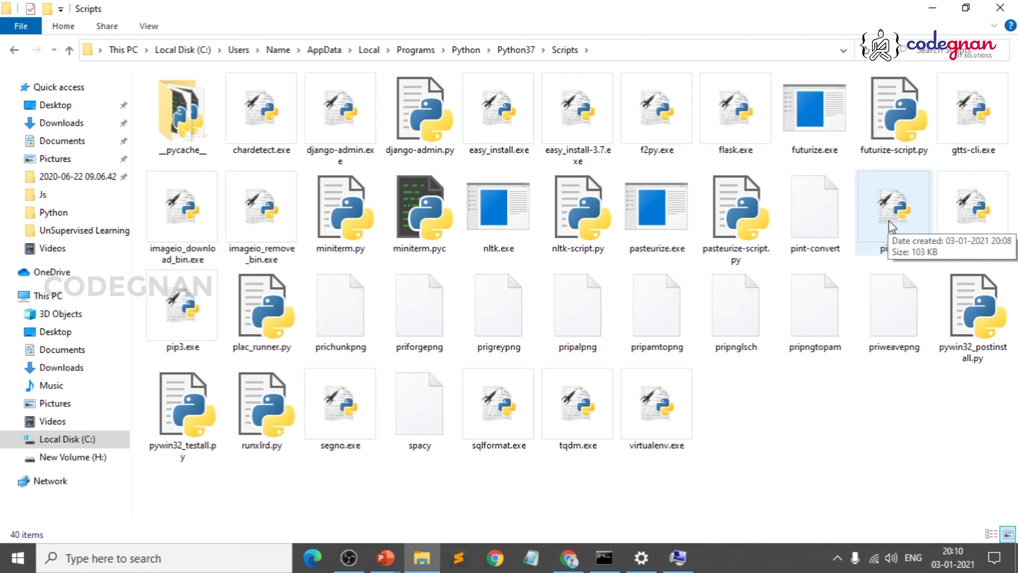
# - Open the Lib folder inside the Python37 folder and look through its packages and Python module files
pyautogui.click(507, 51)
pyautogui.doubleClick(430, 143)
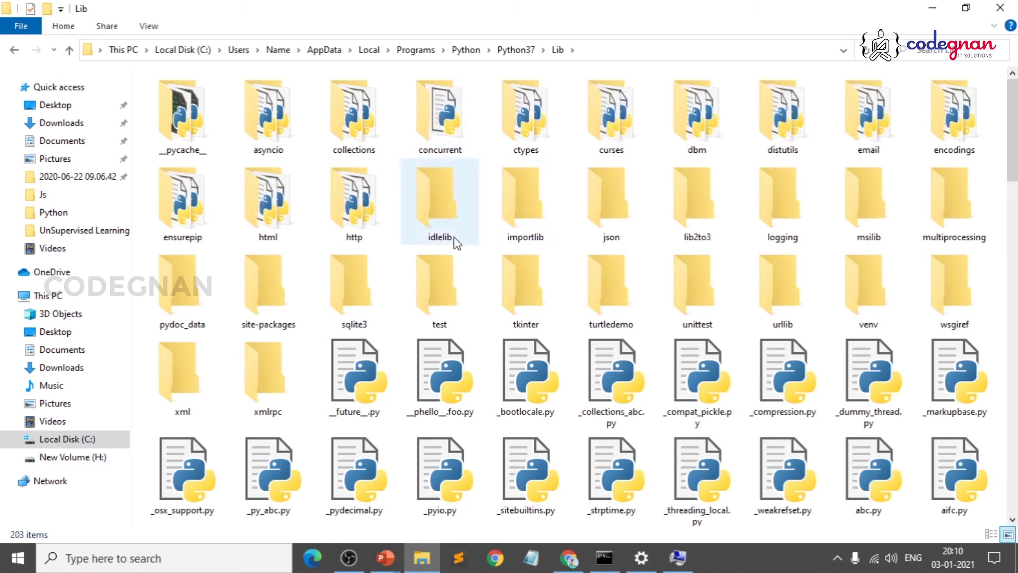
pyautogui.scroll(-3, 579, 309)
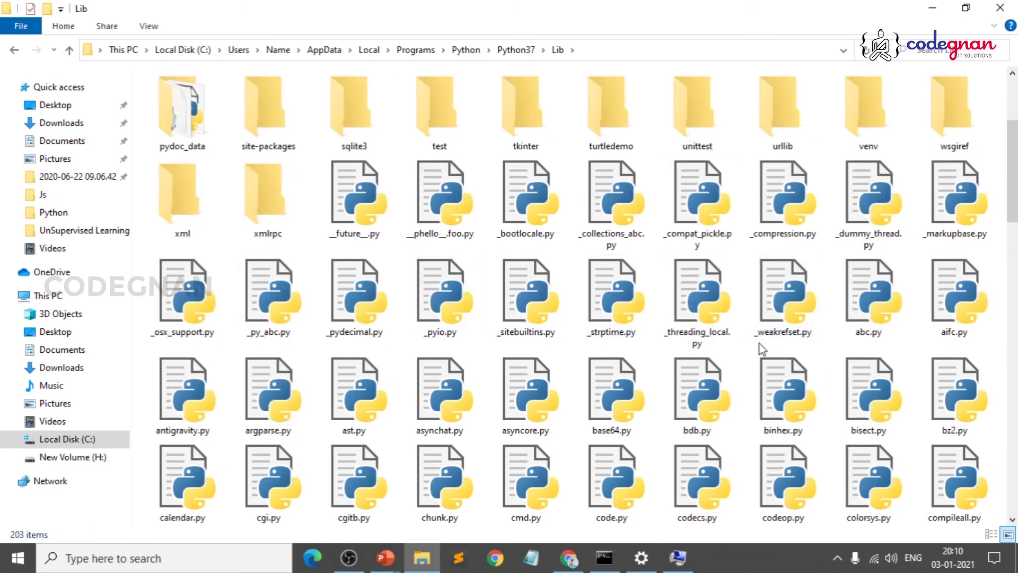
pyautogui.scroll(-5, 761, 361)
pyautogui.scroll(-3, 765, 377)
pyautogui.scroll(12, 695, 379)
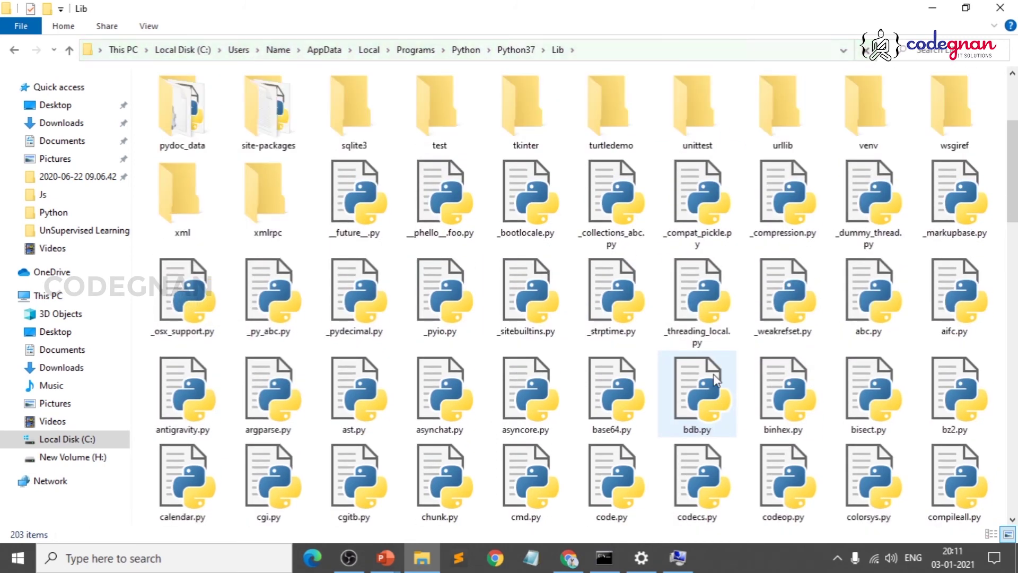
pyautogui.scroll(-7, 582, 231)
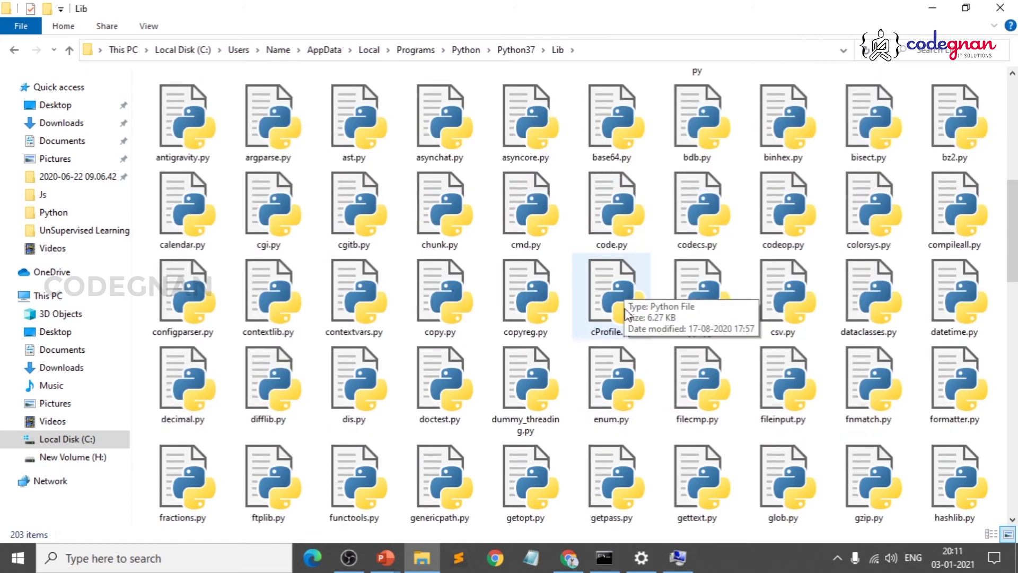
pyautogui.scroll(-4, 616, 333)
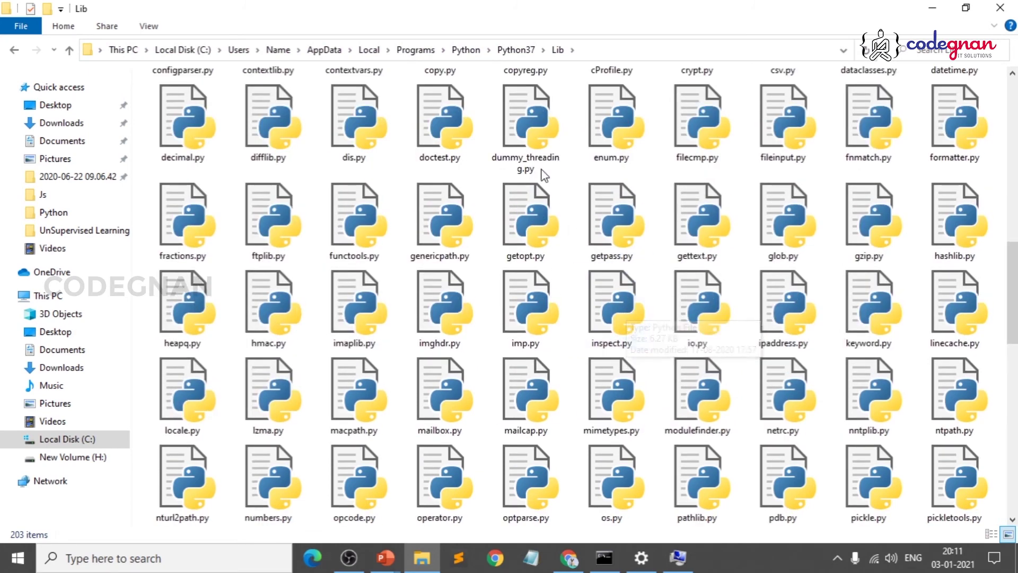
# - View the contents of the DLLs and Doc folders within Python37, returning to the Python37 folder after each
pyautogui.click(510, 50)
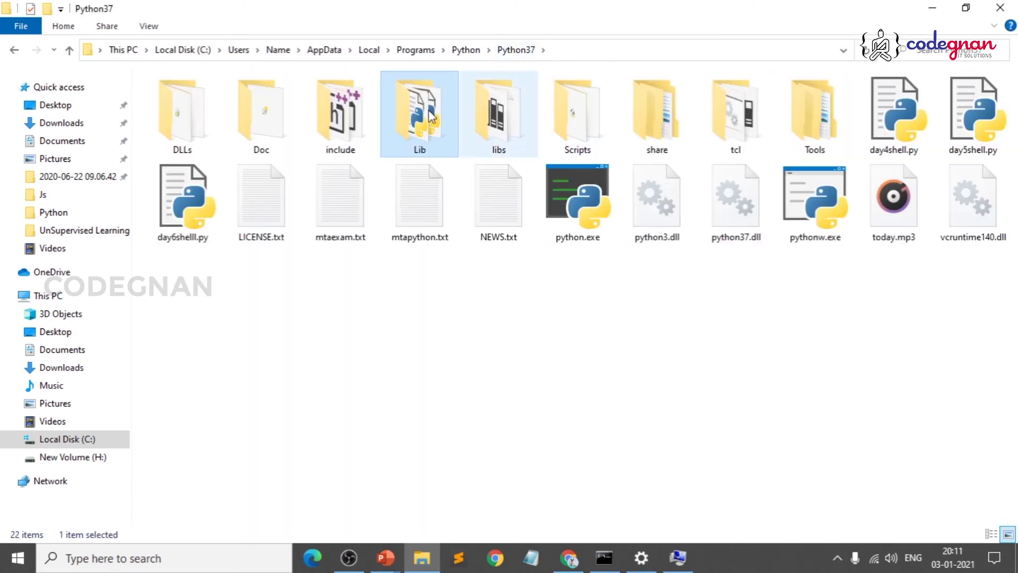
pyautogui.doubleClick(193, 135)
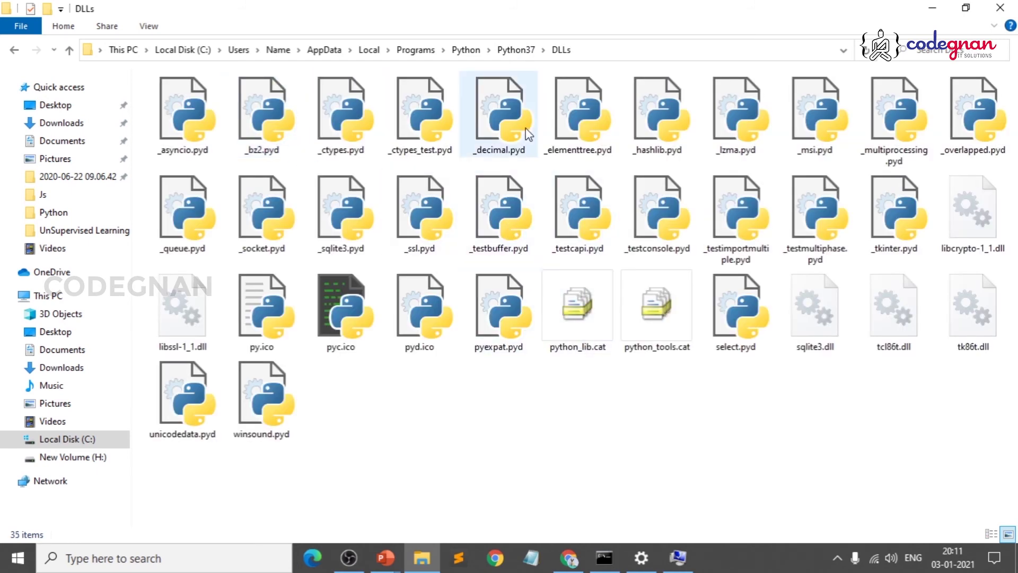
pyautogui.click(510, 49)
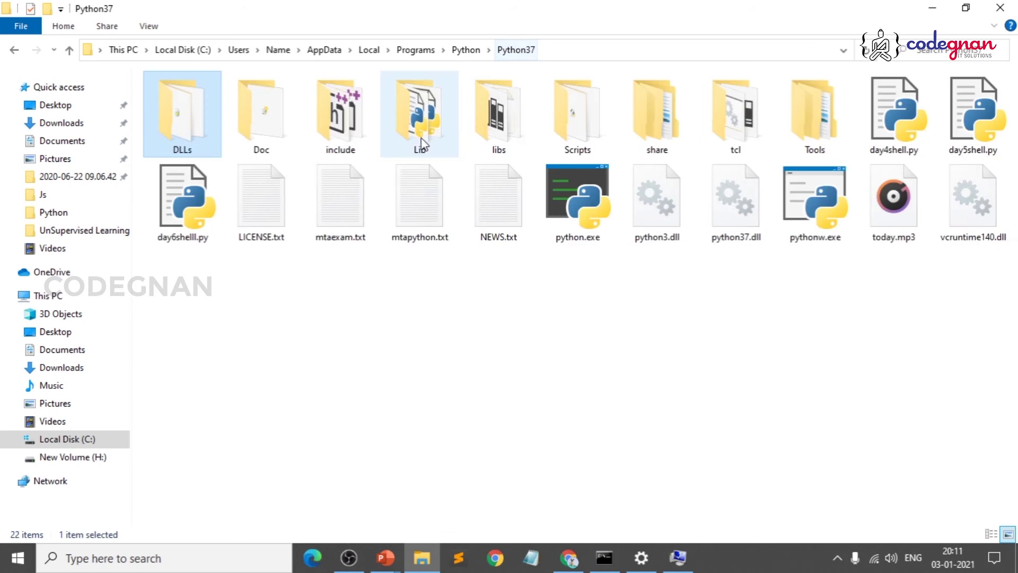
pyautogui.doubleClick(282, 136)
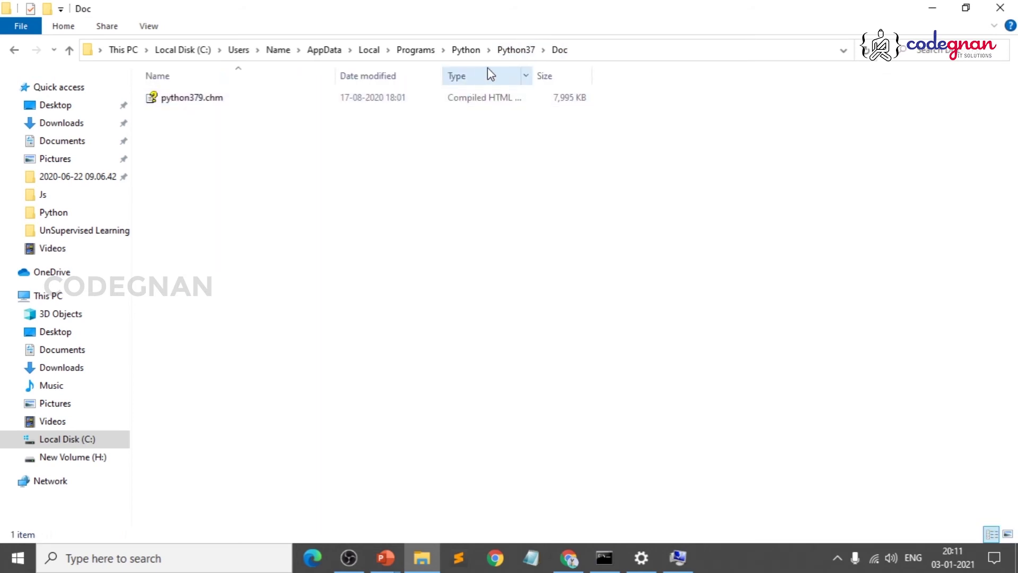
pyautogui.click(514, 53)
# - Look through the header files in Python37's include folder as large thumbnails, view the Tools folder, and return to Python37
pyautogui.doubleClick(368, 130)
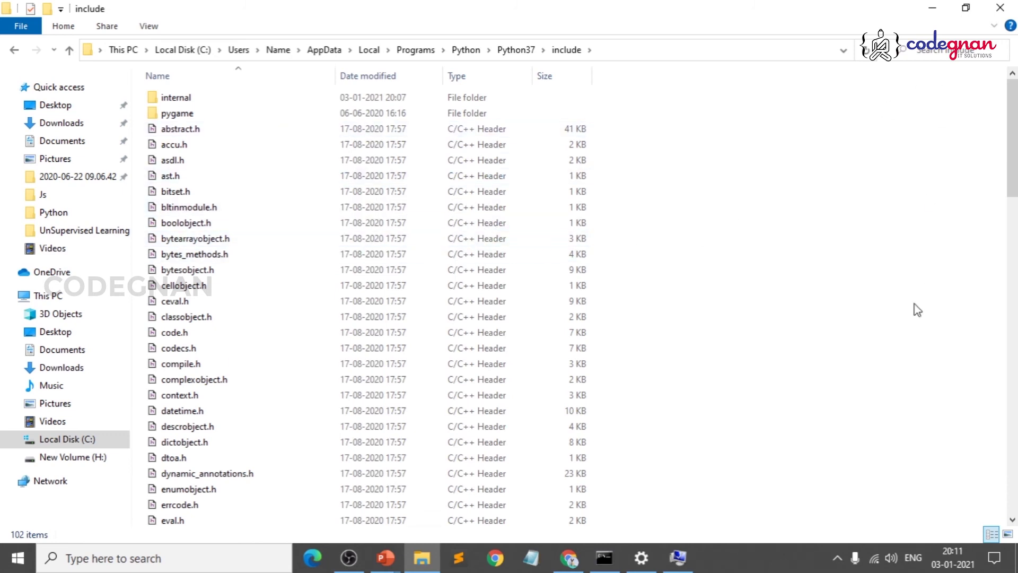
pyautogui.click(1008, 534)
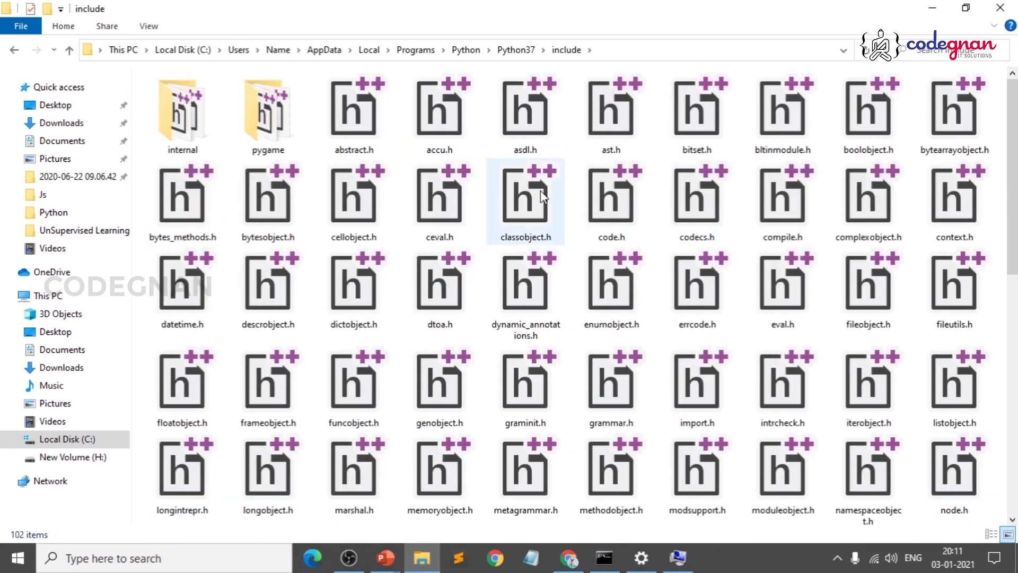
pyautogui.scroll(-5, 386, 318)
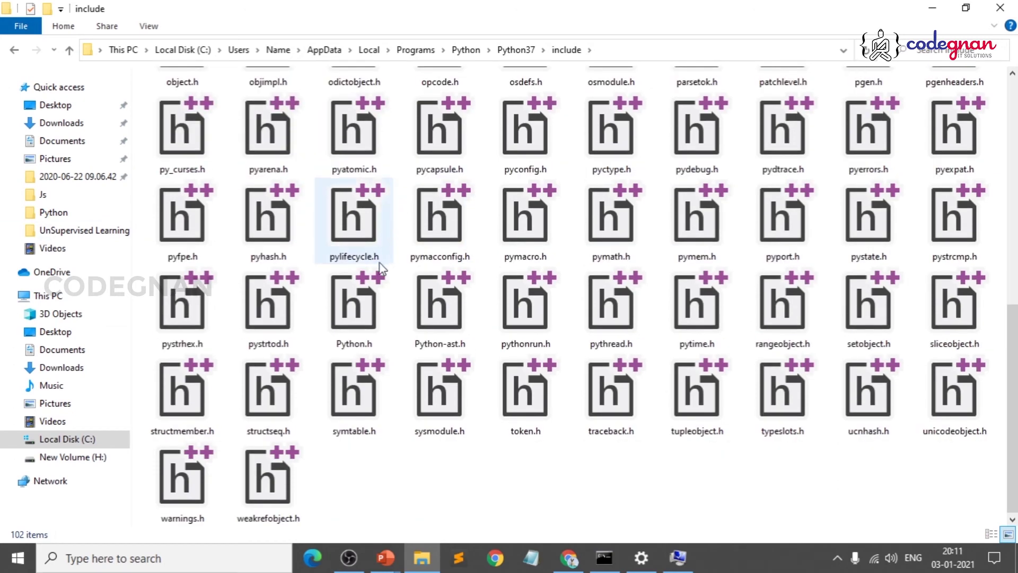
pyautogui.scroll(5, 394, 337)
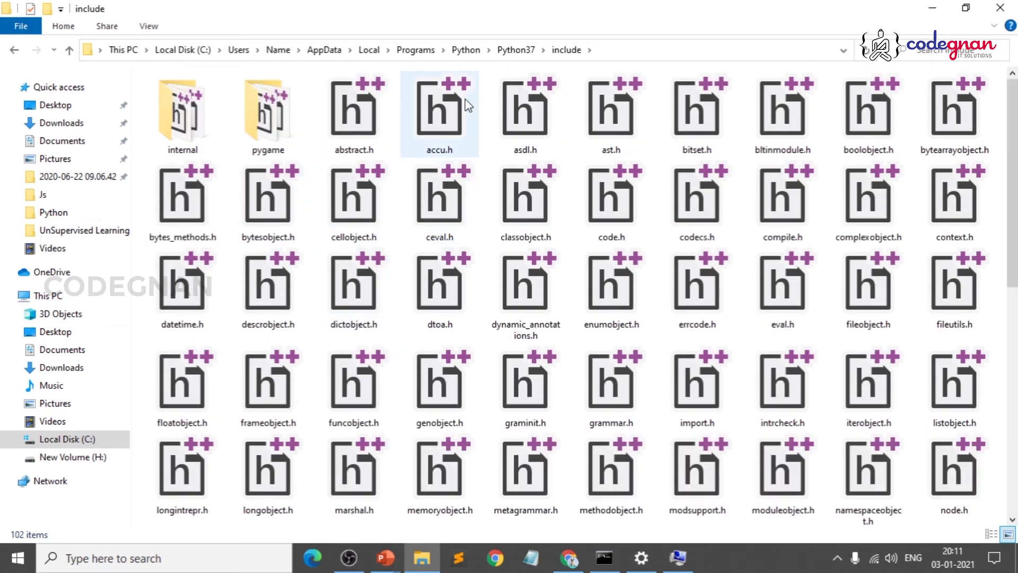
pyautogui.click(512, 53)
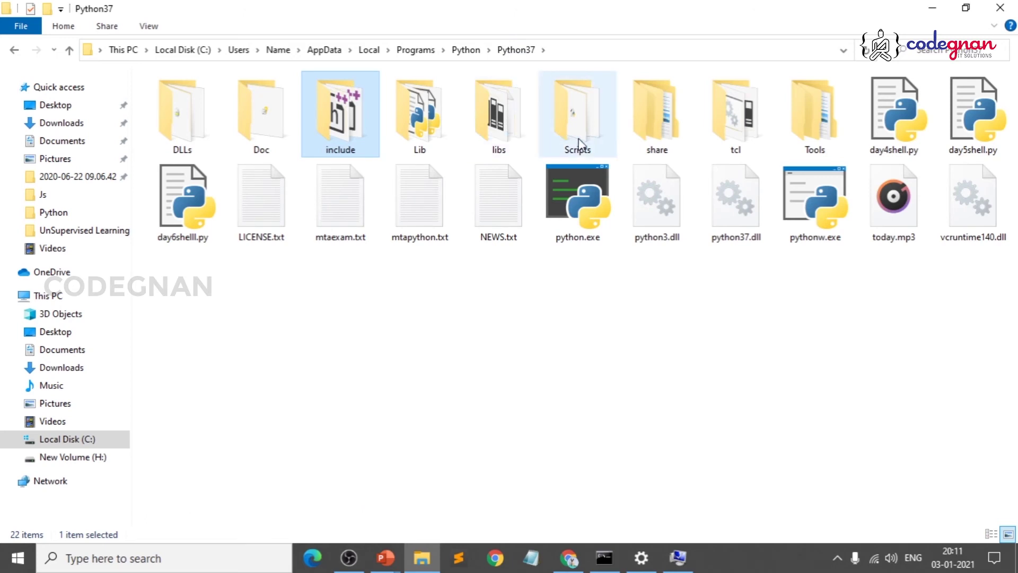
pyautogui.doubleClick(791, 132)
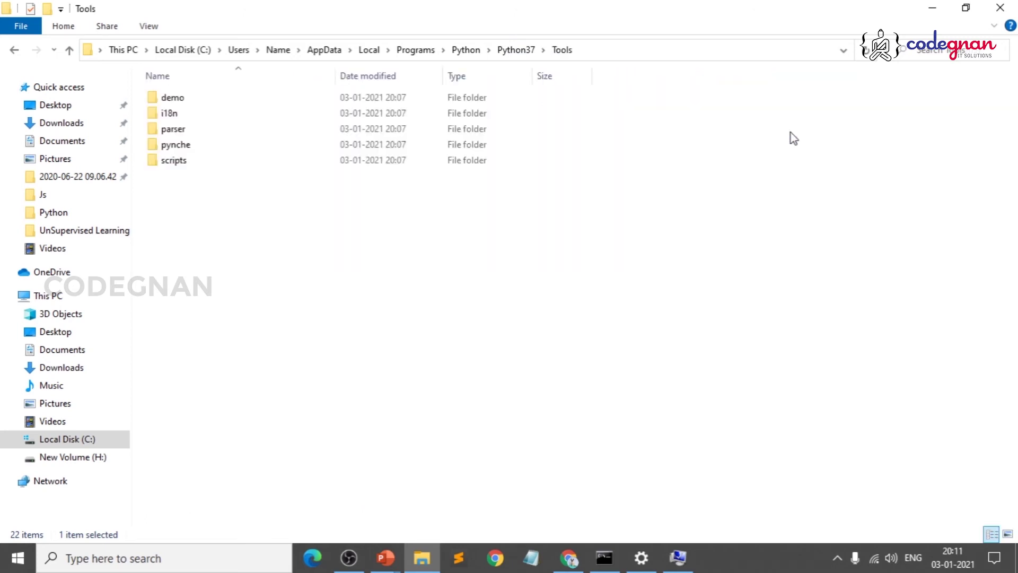
pyautogui.click(517, 52)
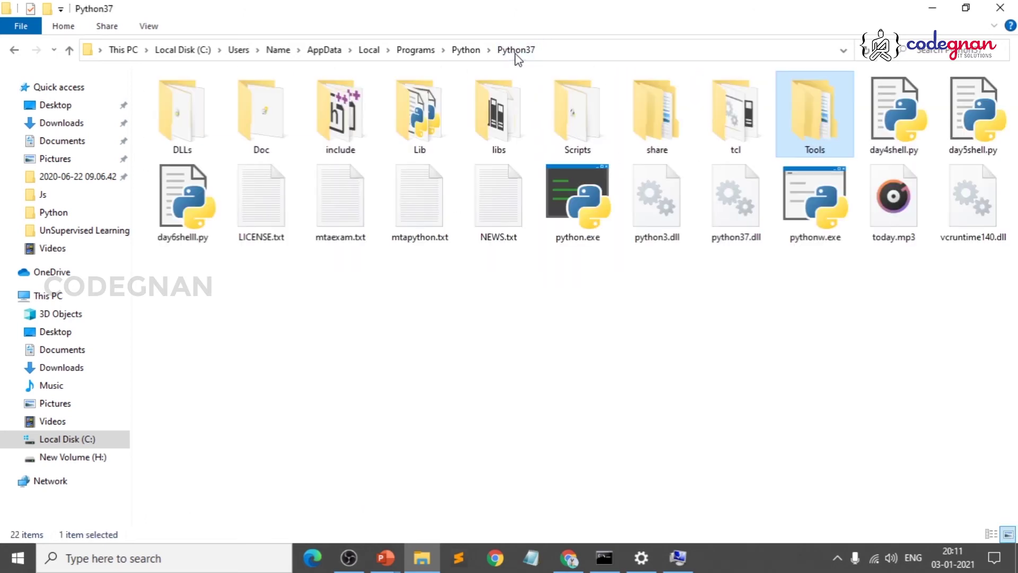
# - Switch to the Edit environment variable dialog and examine the anaconda3 entries and the Python37\Scripts path entry
pyautogui.click(677, 558)
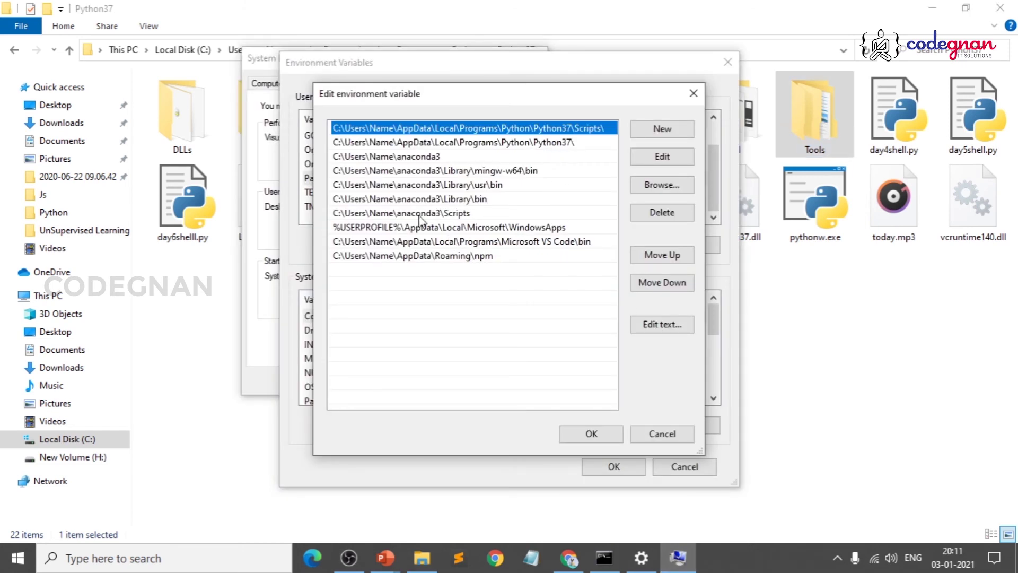
pyautogui.click(433, 157)
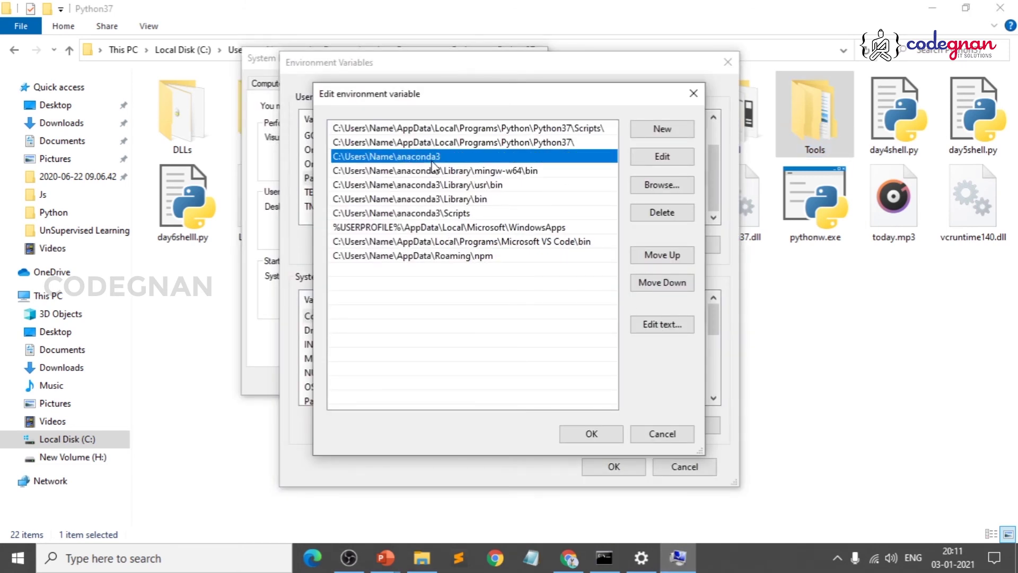
pyautogui.click(436, 185)
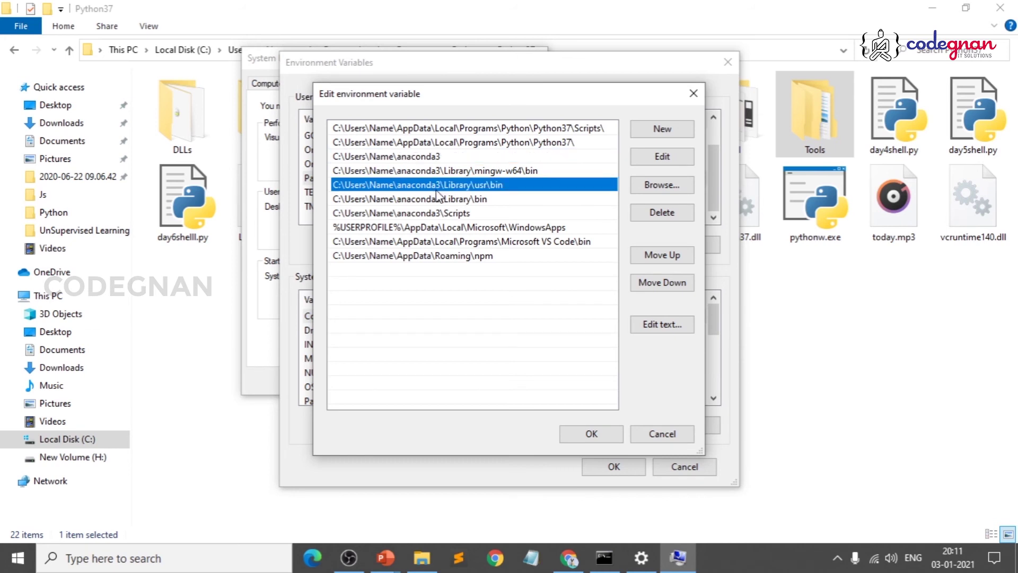
pyautogui.click(427, 159)
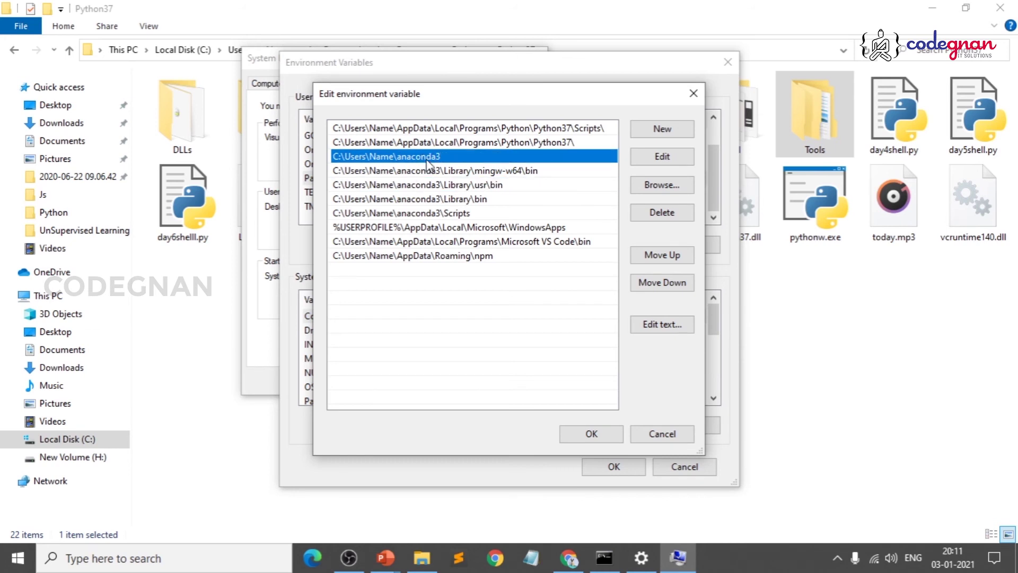
pyautogui.doubleClick(456, 129)
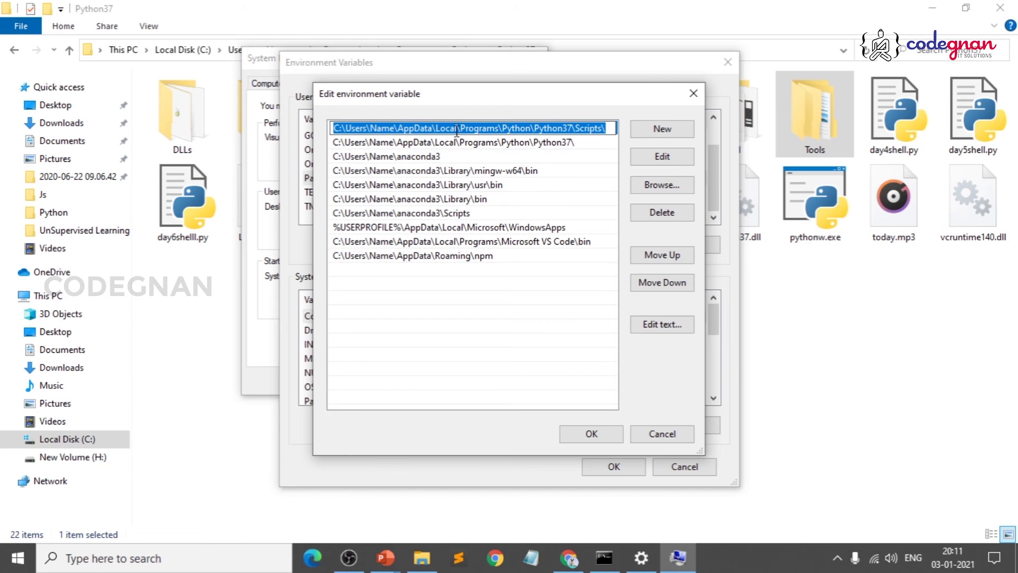
pyautogui.click(596, 131)
pyautogui.moveTo(608, 129); pyautogui.dragTo(331, 130)
# - Close the Edit environment variable, Environment Variables and System Properties dialogs without saving changes
pyautogui.click(692, 94)
pyautogui.click(727, 62)
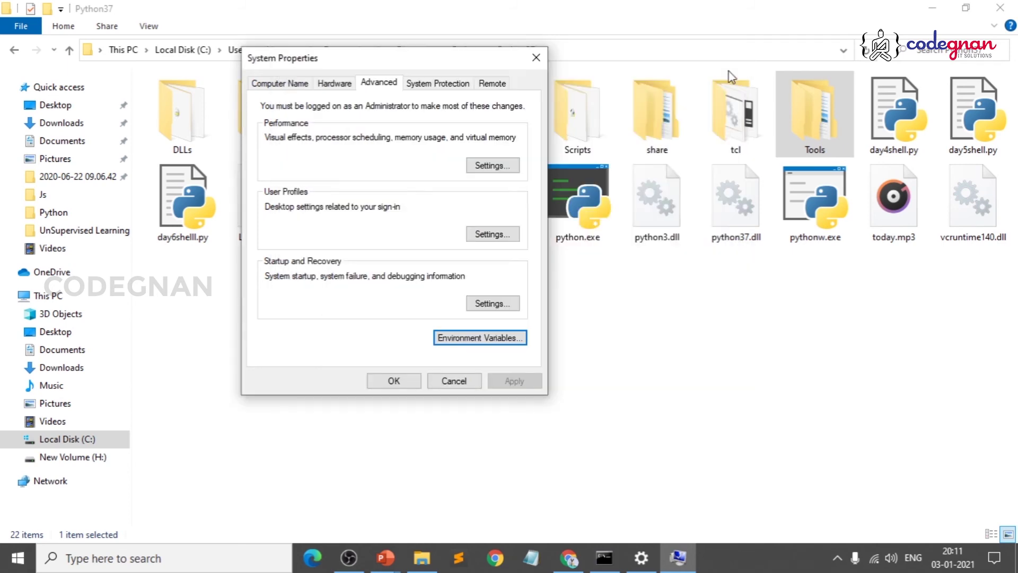
pyautogui.click(543, 63)
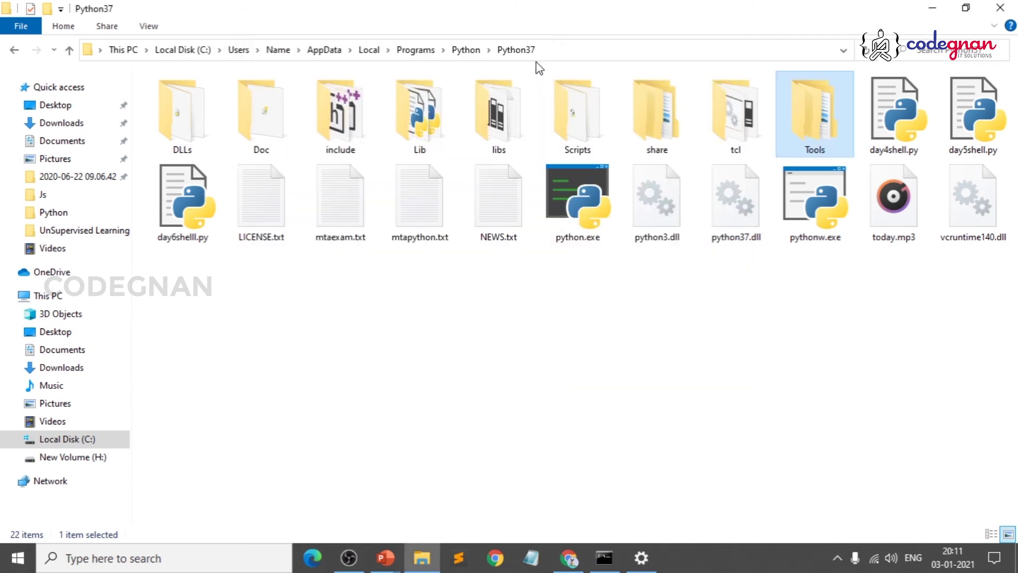
# - Search Windows for "python" and open the file location of IDLE (Python 3.7 64-bit)
pyautogui.click(185, 562)
pyautogui.write('p')
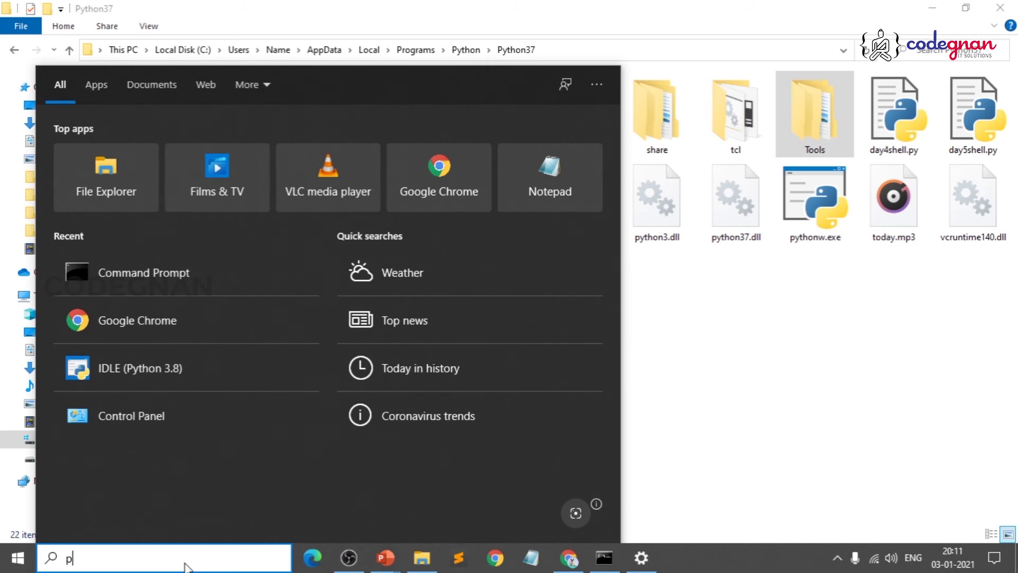
pyautogui.write('ython')
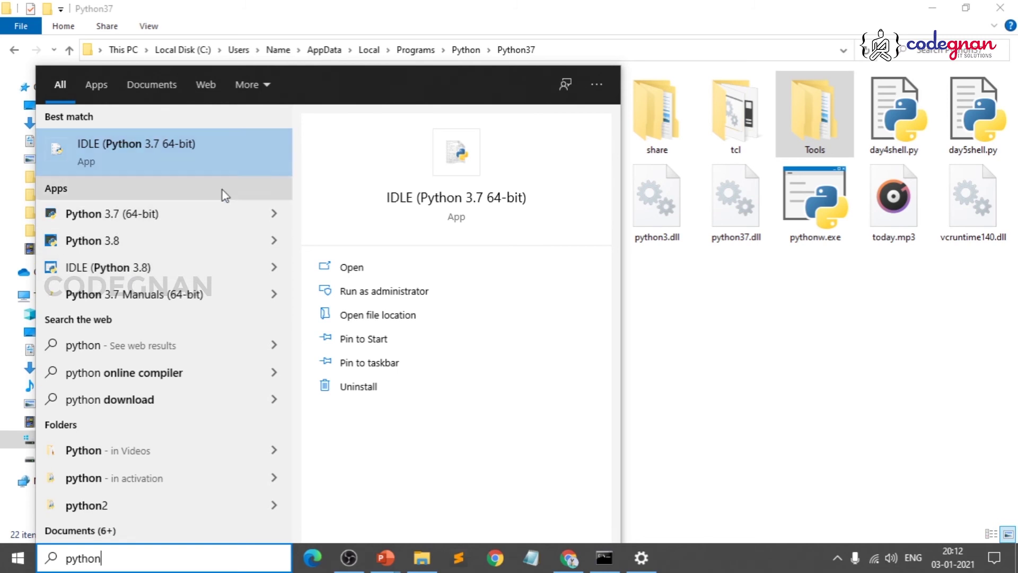
pyautogui.click(379, 316)
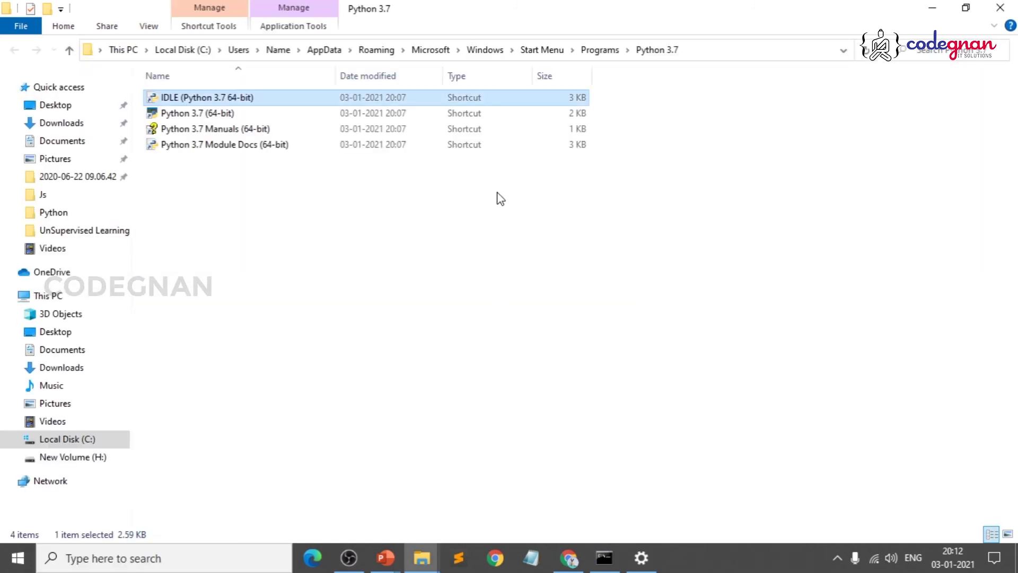
# - Browse up from the Start Menu Programs folder through Roaming to AppData, and look through its Local folder
pyautogui.click(596, 51)
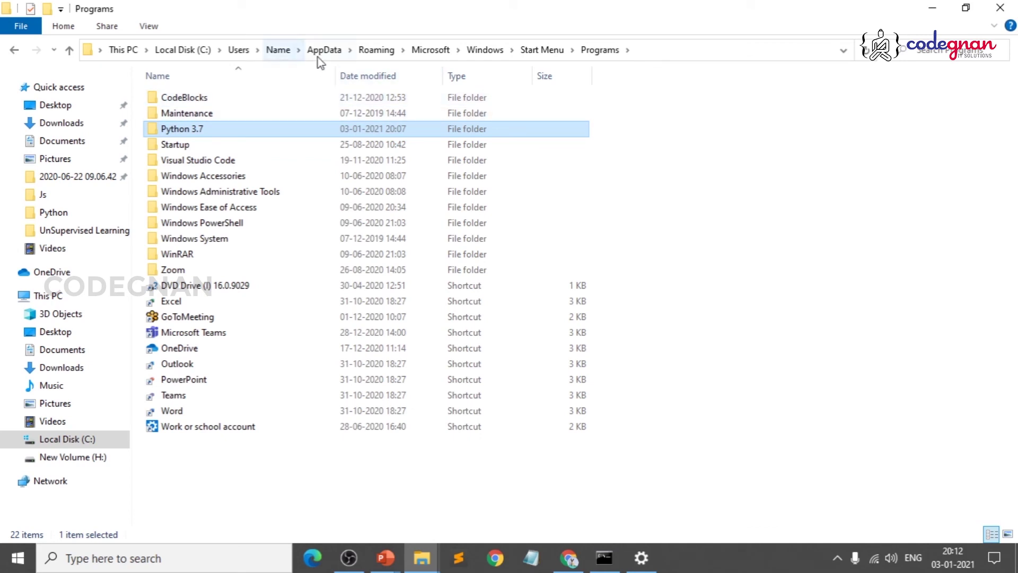
pyautogui.click(372, 53)
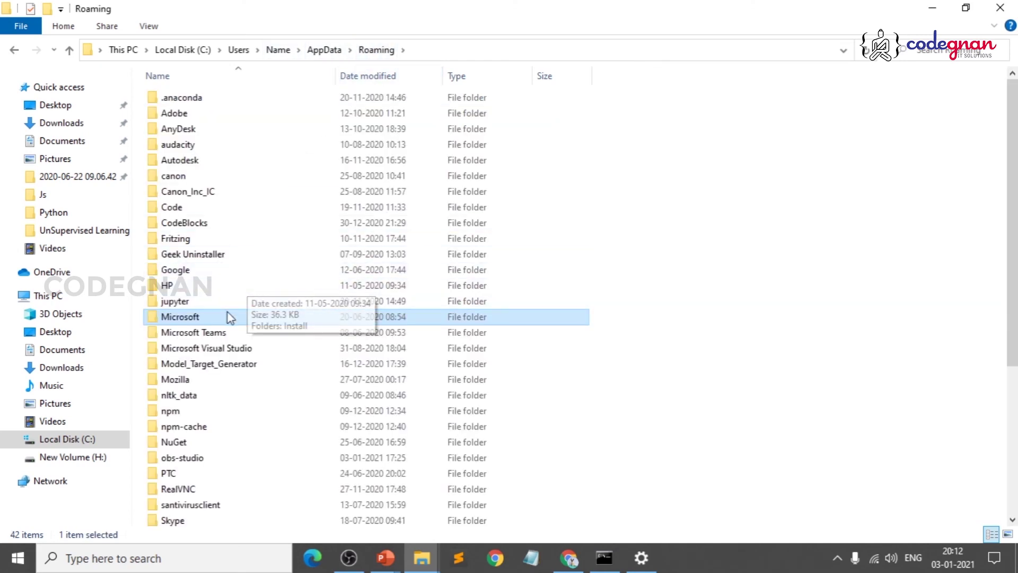
pyautogui.click(327, 53)
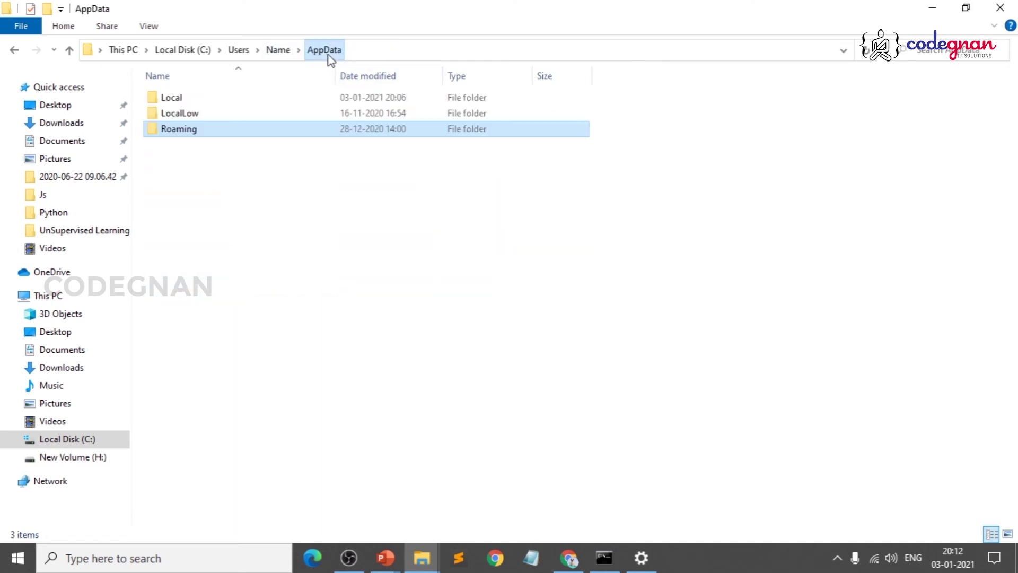
pyautogui.doubleClick(258, 100)
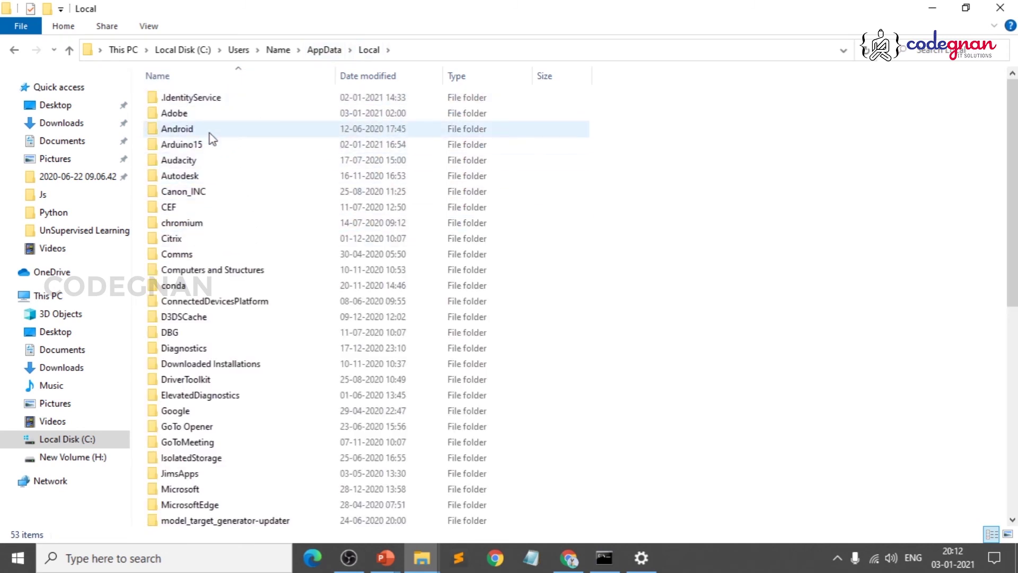
pyautogui.scroll(-3, 280, 306)
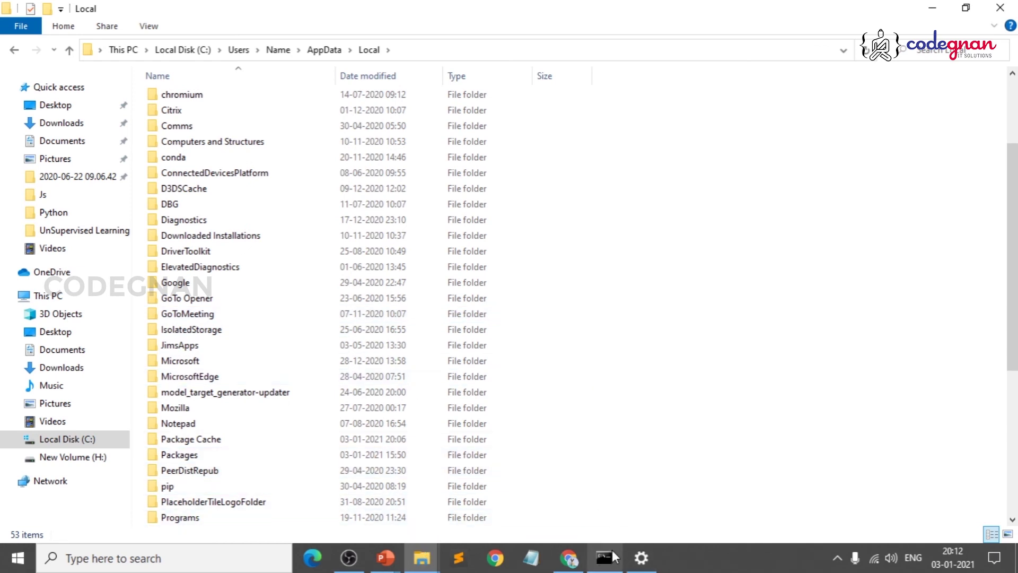
# - Switch to Settings, search for "advanced sys", and open Environment Variables through View advanced system settings
pyautogui.click(642, 557)
pyautogui.click(133, 83)
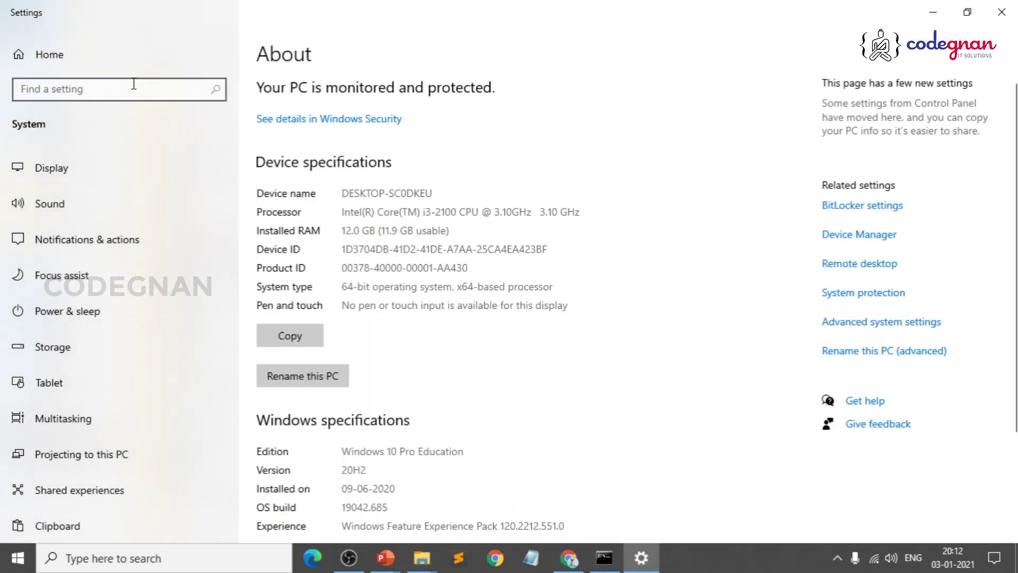
pyautogui.write('advanc')
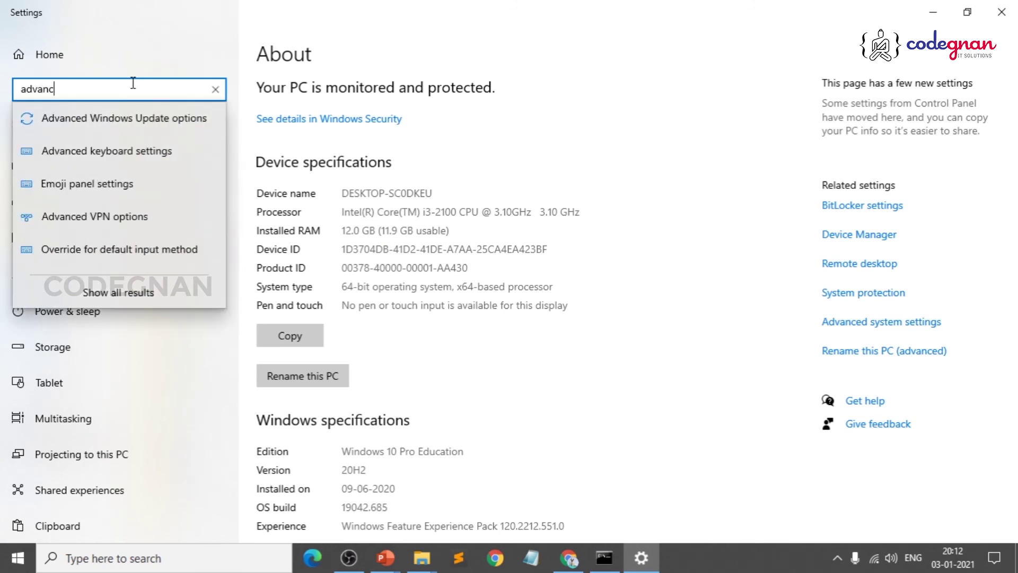
pyautogui.write('ce')
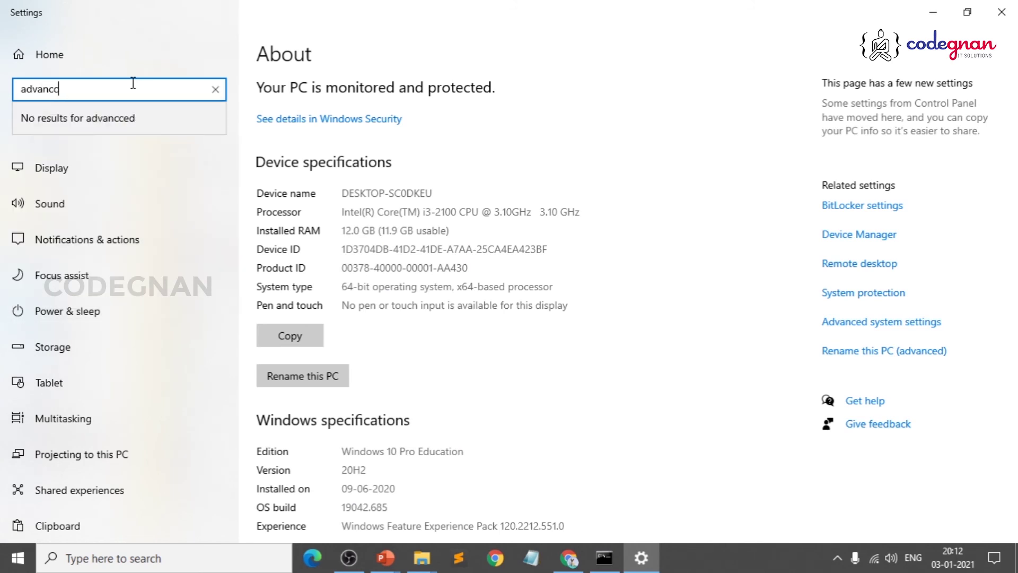
pyautogui.press('BackSpace')
pyautogui.write('ed sys')
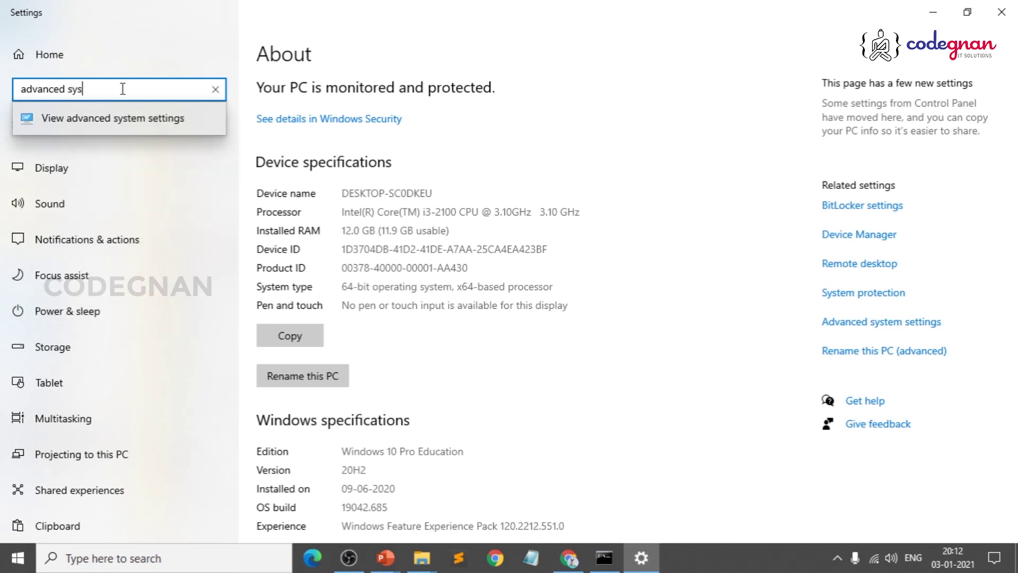
pyautogui.click(127, 119)
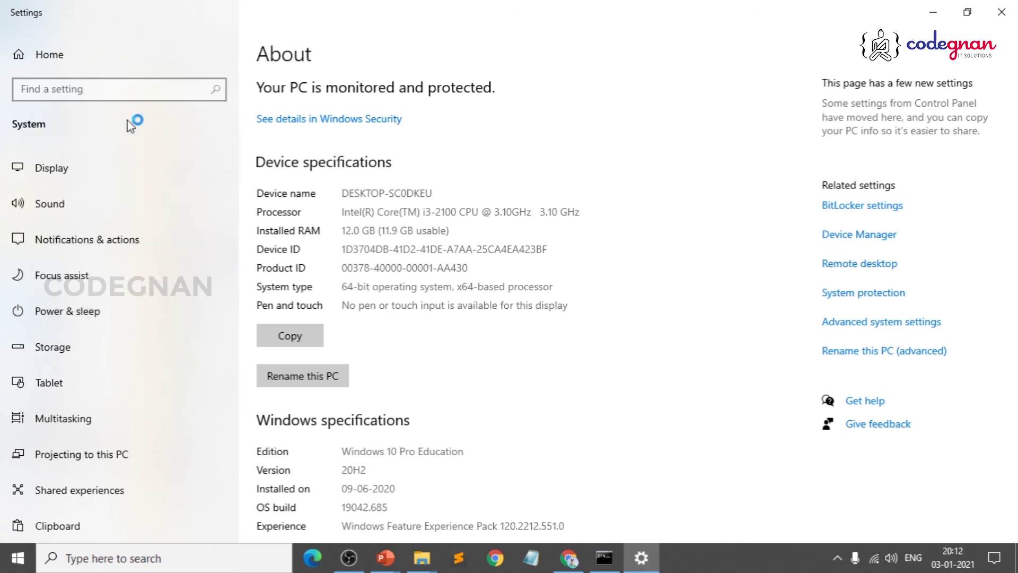
pyautogui.click(303, 349)
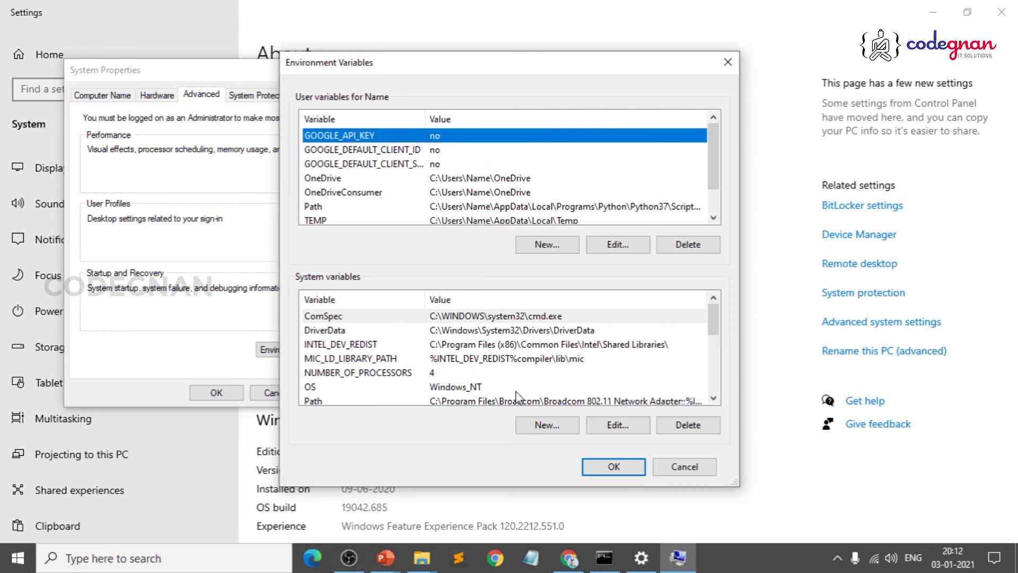
# - Inspect the entries of the system Path and the user Path, including the Python37\Scripts entry, closing each without changes
pyautogui.scroll(-1, 517, 395)
pyautogui.doubleClick(520, 360)
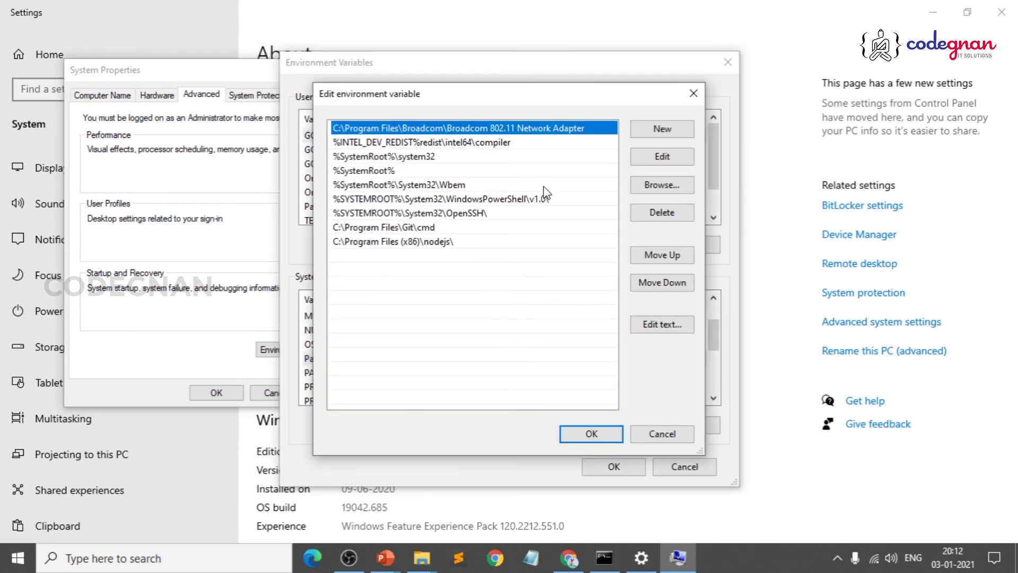
pyautogui.click(697, 96)
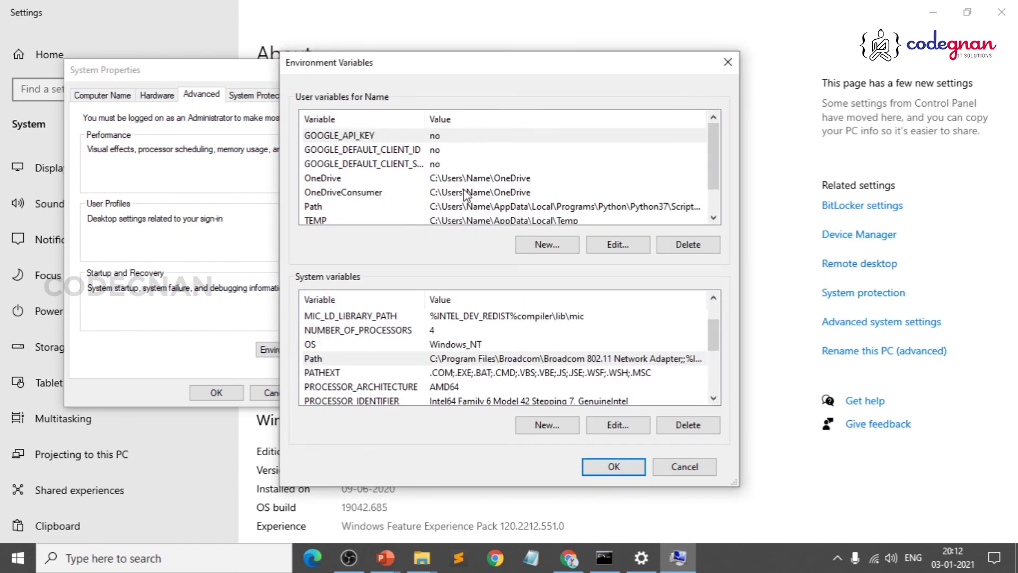
pyautogui.doubleClick(472, 208)
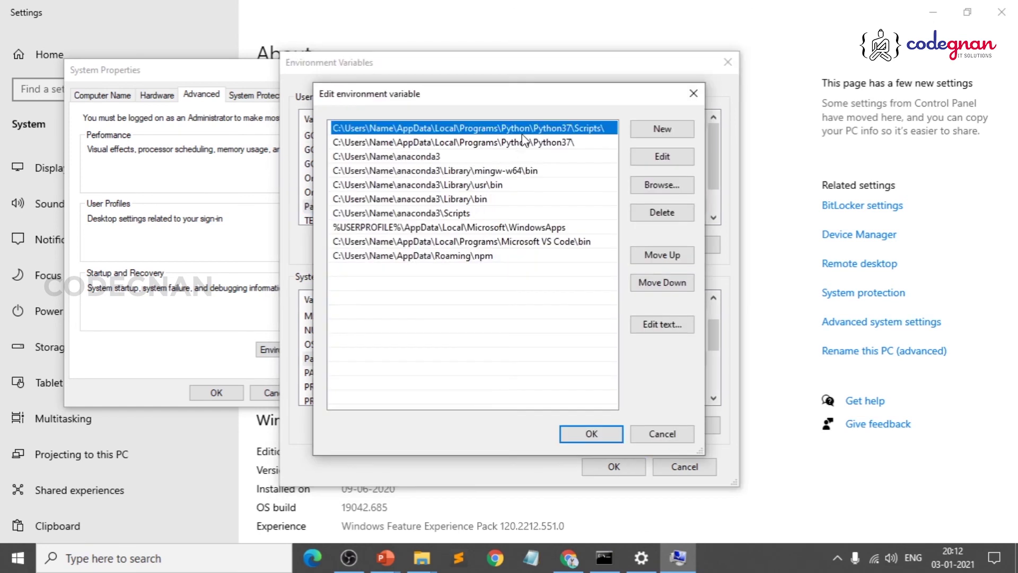
pyautogui.doubleClick(587, 129)
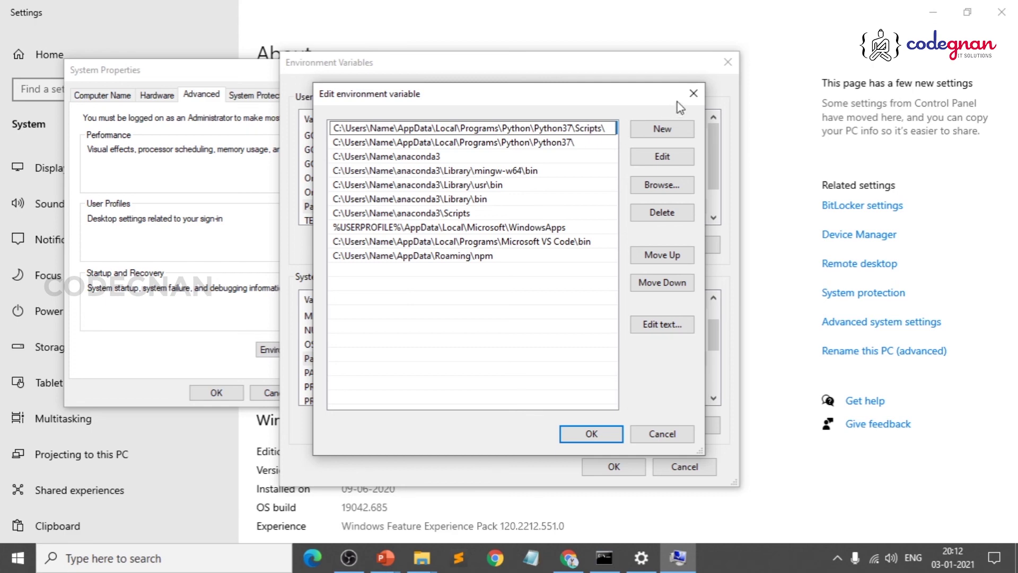
pyautogui.click(694, 94)
# - In the File Explorer window at Local, browse through Programs, Python and Python37 to the Scripts folder and show its full path
pyautogui.click(606, 566)
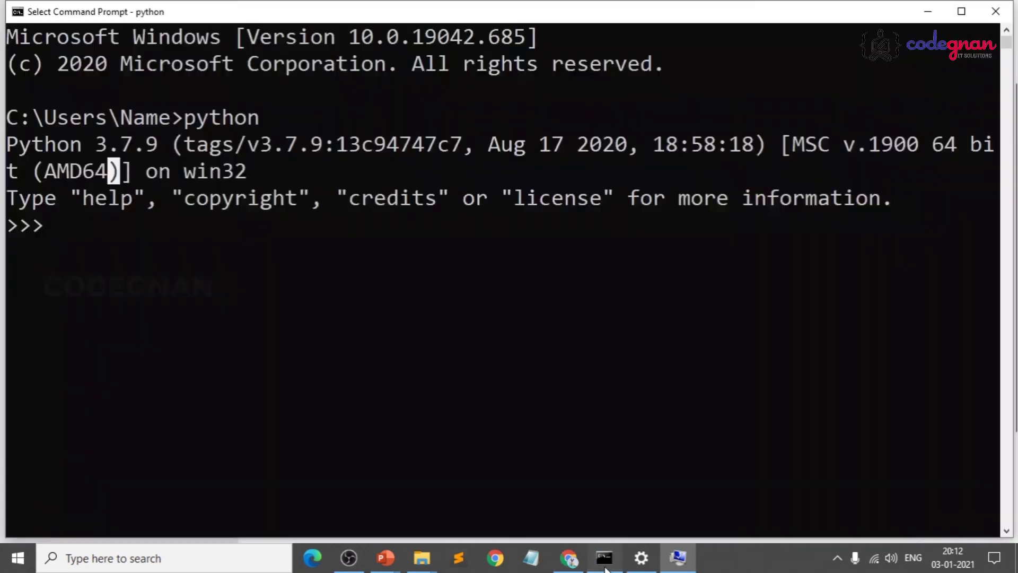
pyautogui.moveTo(421, 557)
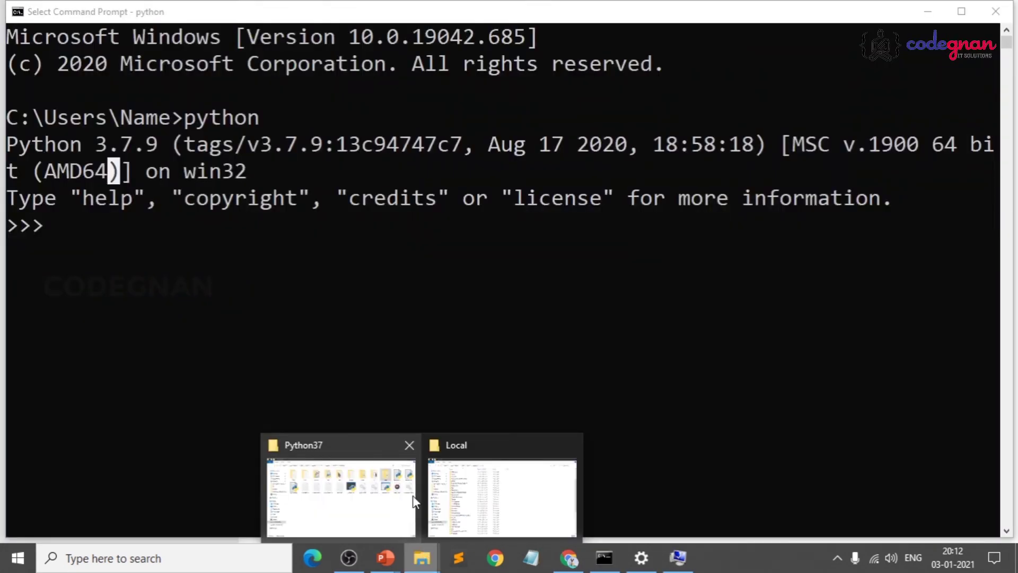
pyautogui.click(455, 496)
pyautogui.scroll(-5, 240, 283)
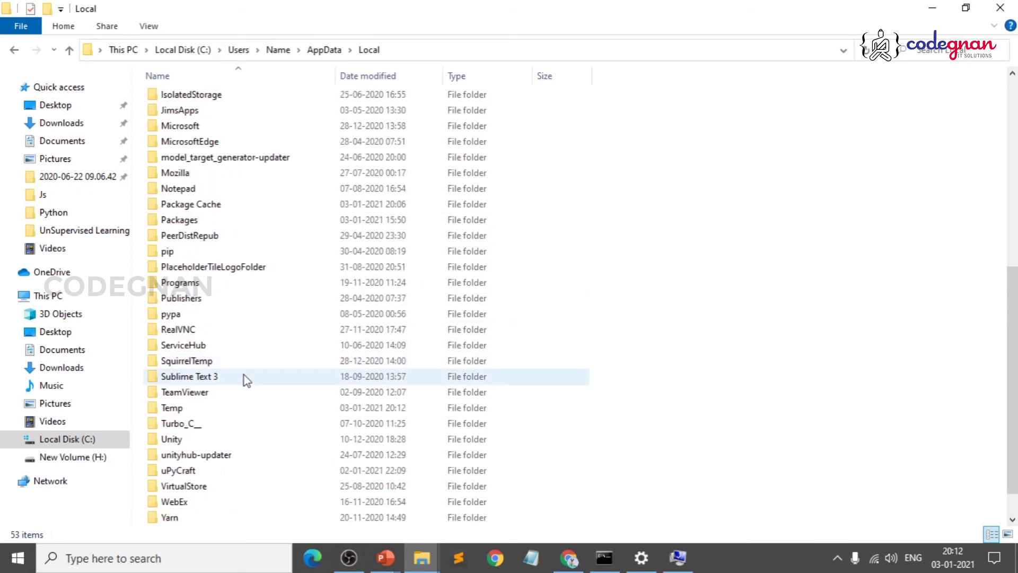
pyautogui.doubleClick(205, 282)
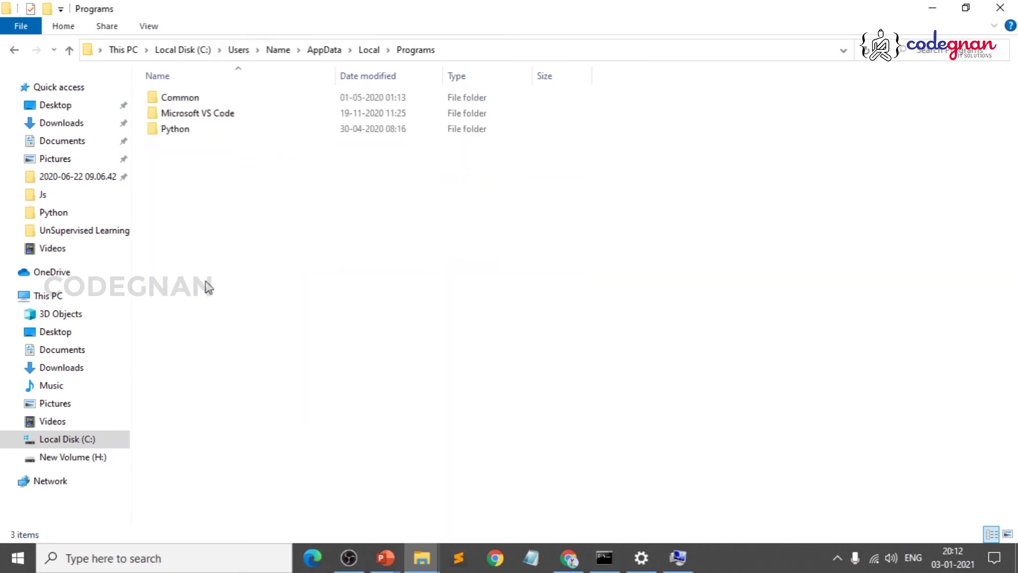
pyautogui.doubleClick(211, 129)
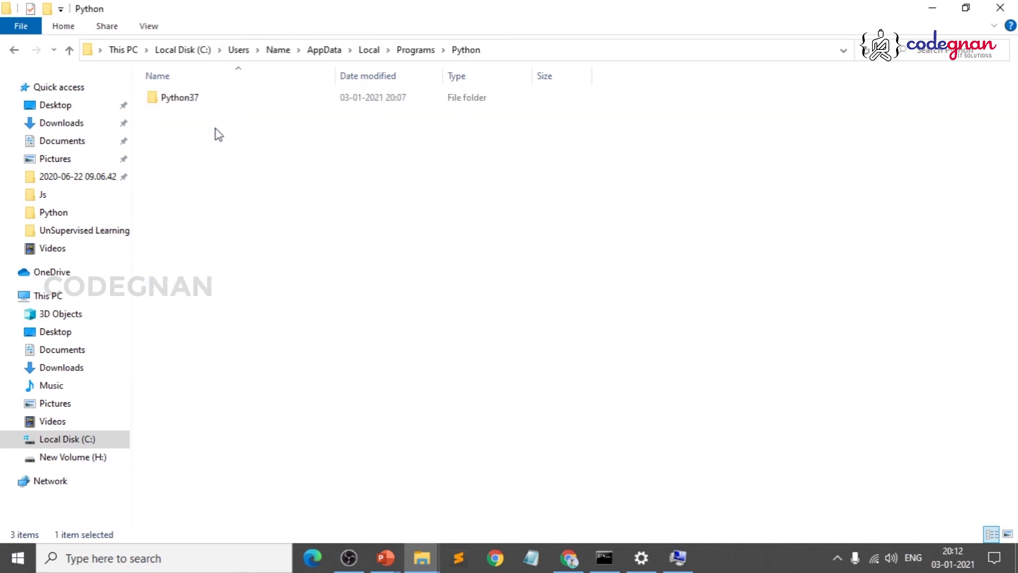
pyautogui.click(264, 101)
pyautogui.doubleClick(264, 102)
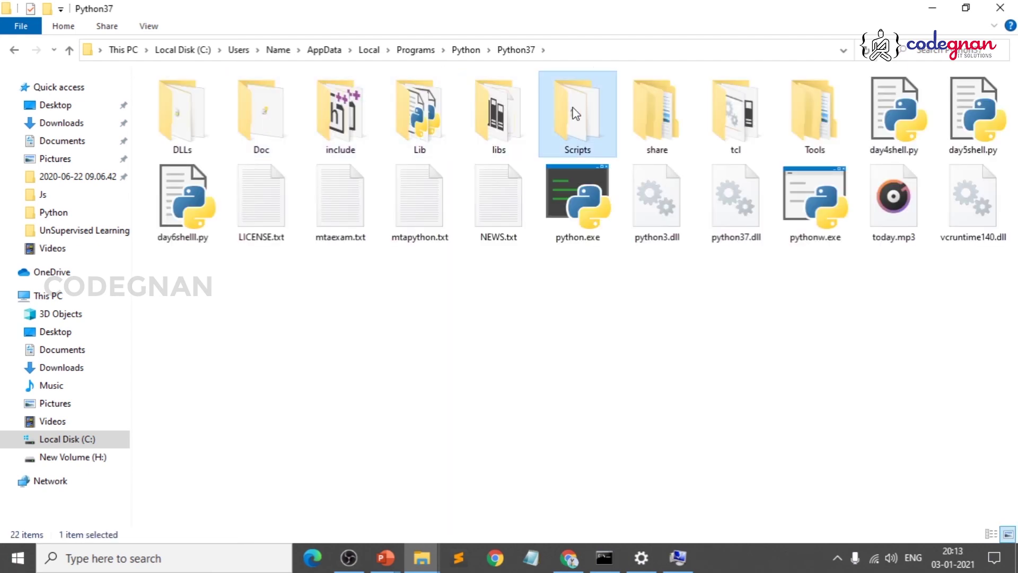
pyautogui.doubleClick(575, 93)
pyautogui.click(607, 47)
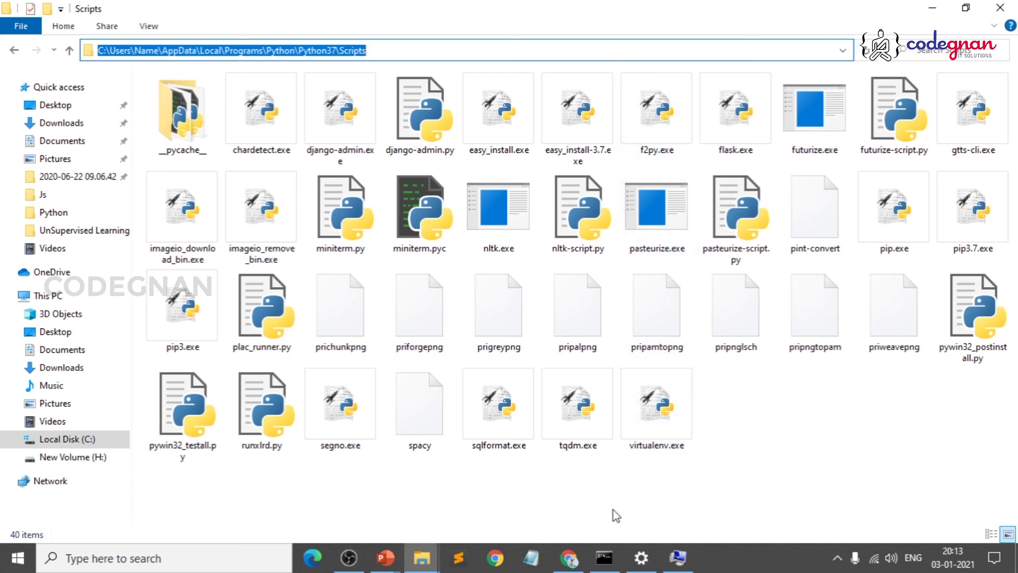
# - Switch to Command Prompt, evaluate 25+26 in the Python interpreter, and exit back to the command line
pyautogui.click(604, 557)
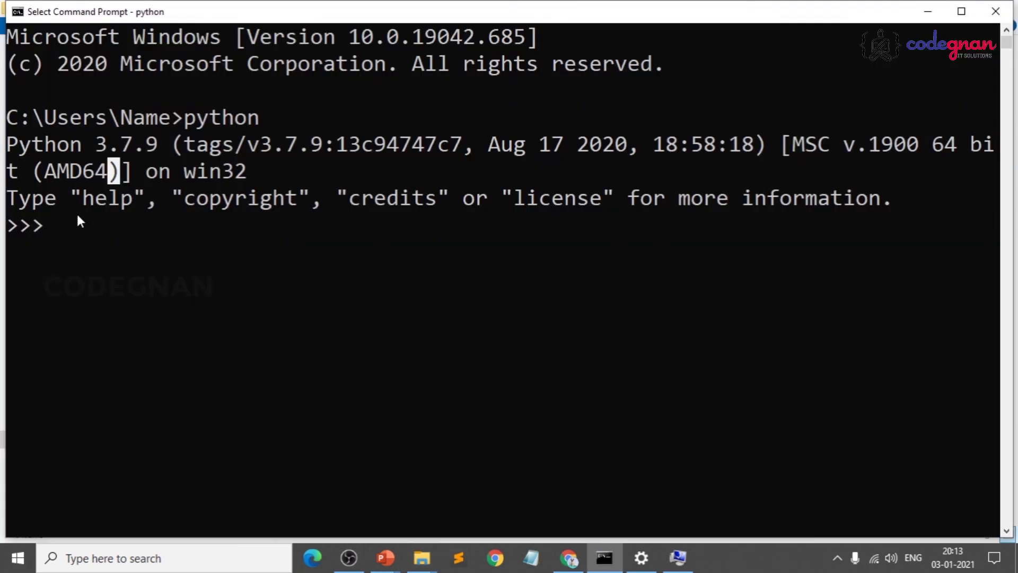
pyautogui.click(51, 229)
pyautogui.write('25+26')
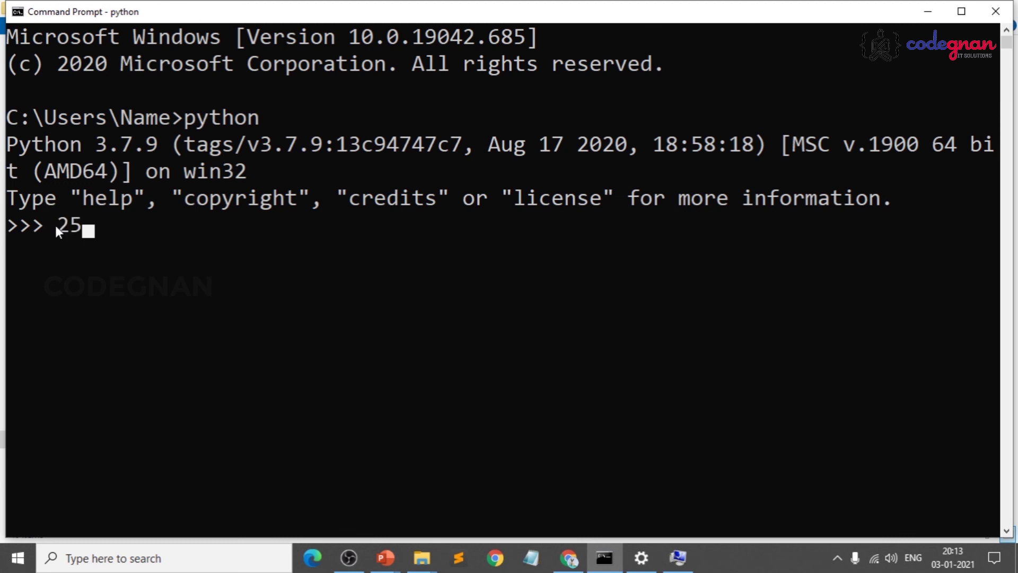
pyautogui.press('Return')
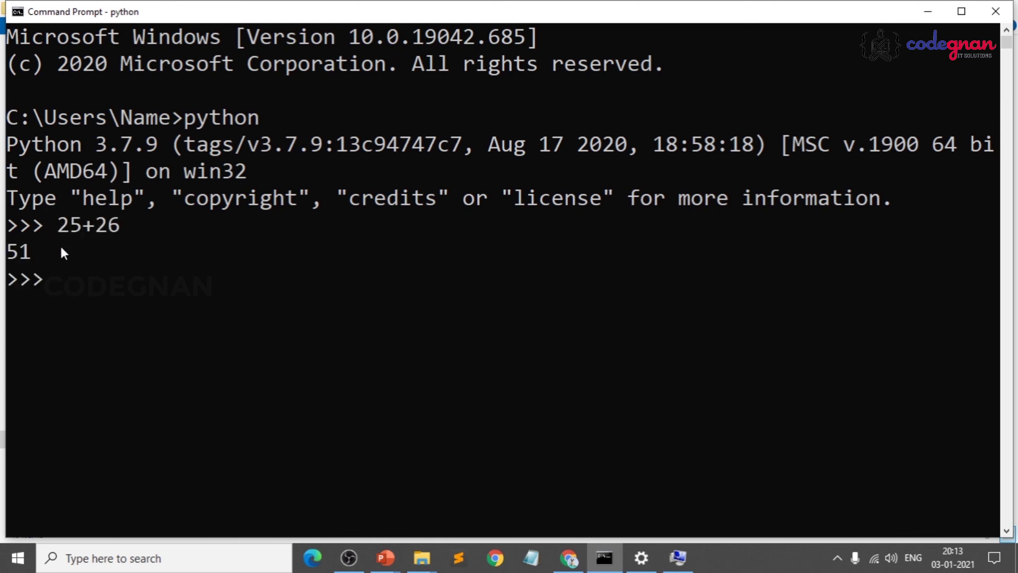
pyautogui.hotkey('ctrl', 'z')
pyautogui.press('Return')
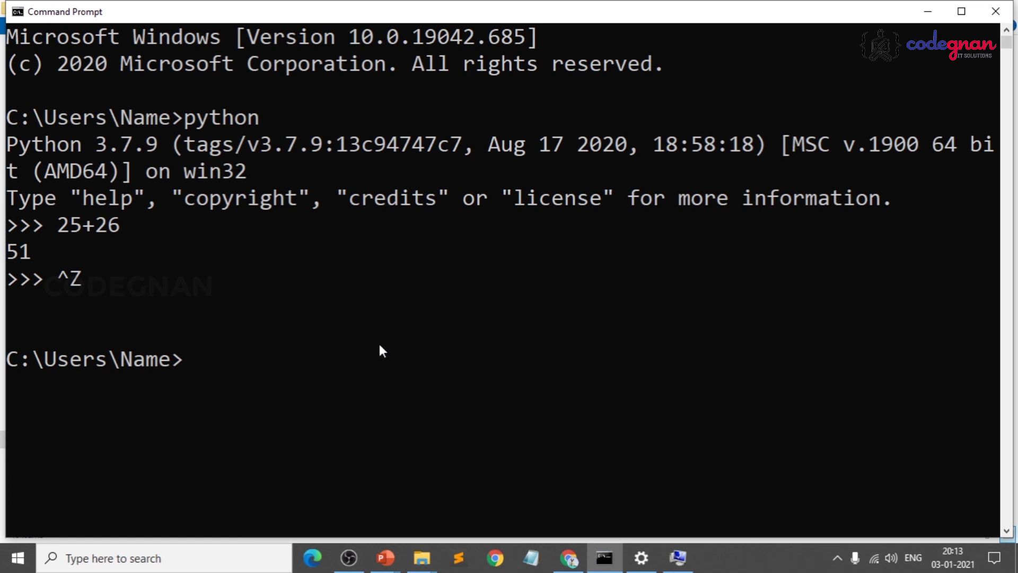
# - Search Windows for "idl" and for "pyth" to review the installed Python apps, and dismiss the search
pyautogui.click(129, 559)
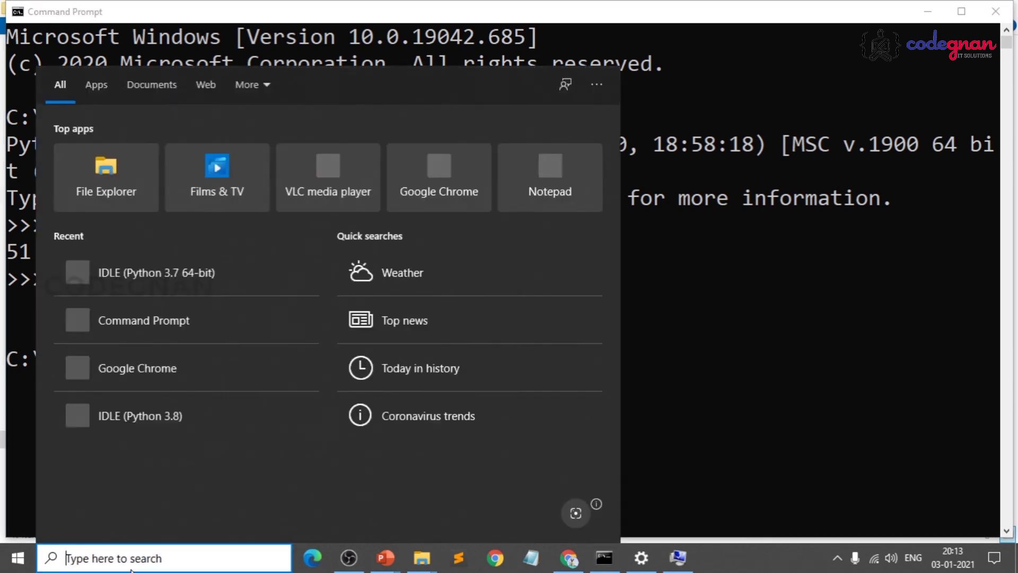
pyautogui.write('idl')
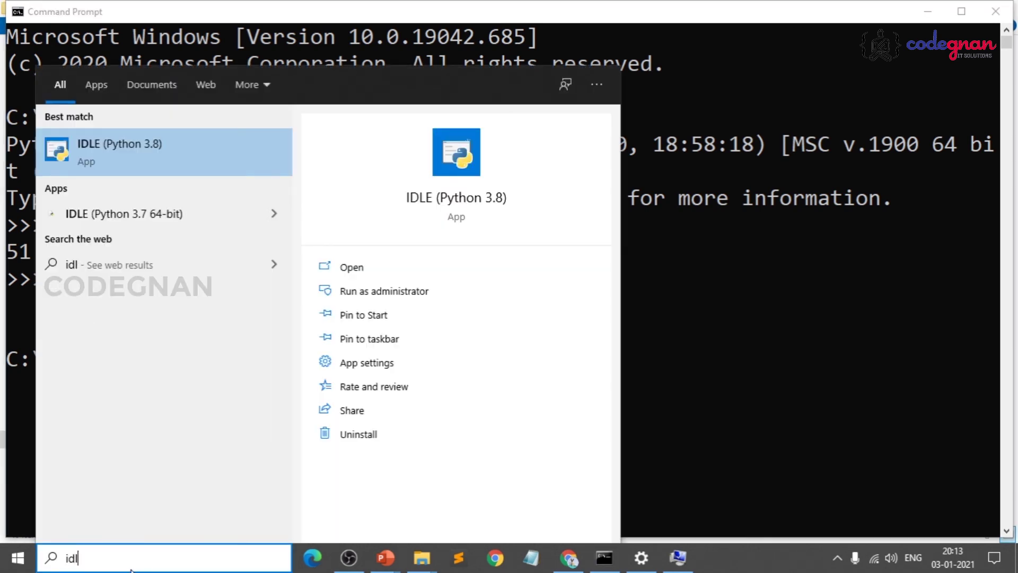
pyautogui.press('BackSpace')
pyautogui.press('BackSpace')
pyautogui.press('BackSpace')
pyautogui.write('pyth')
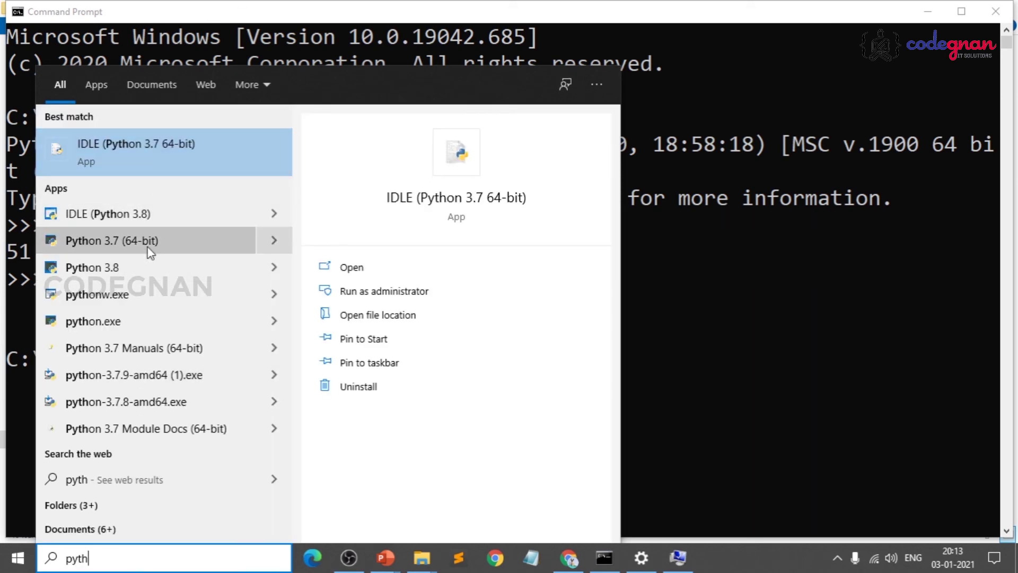
pyautogui.click(651, 260)
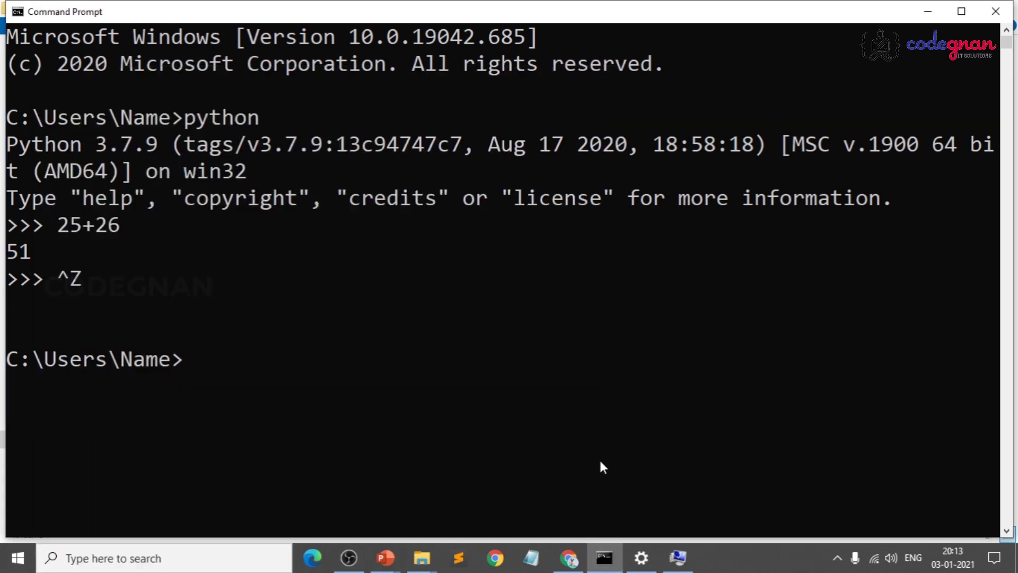
# - Minimize Command Prompt and go up from the Scripts folder through Python37 to the Python folder
pyautogui.click(604, 558)
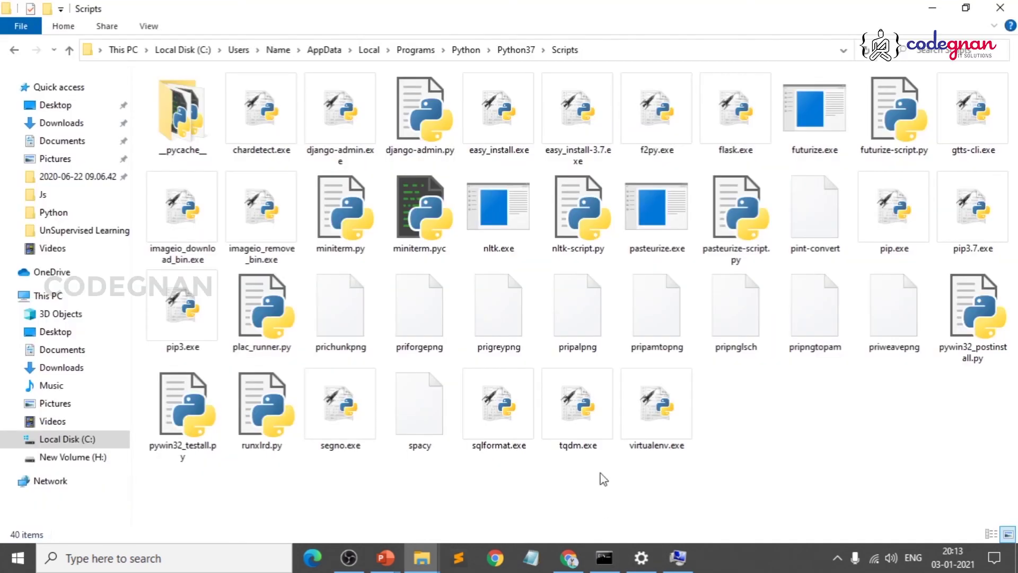
pyautogui.click(514, 50)
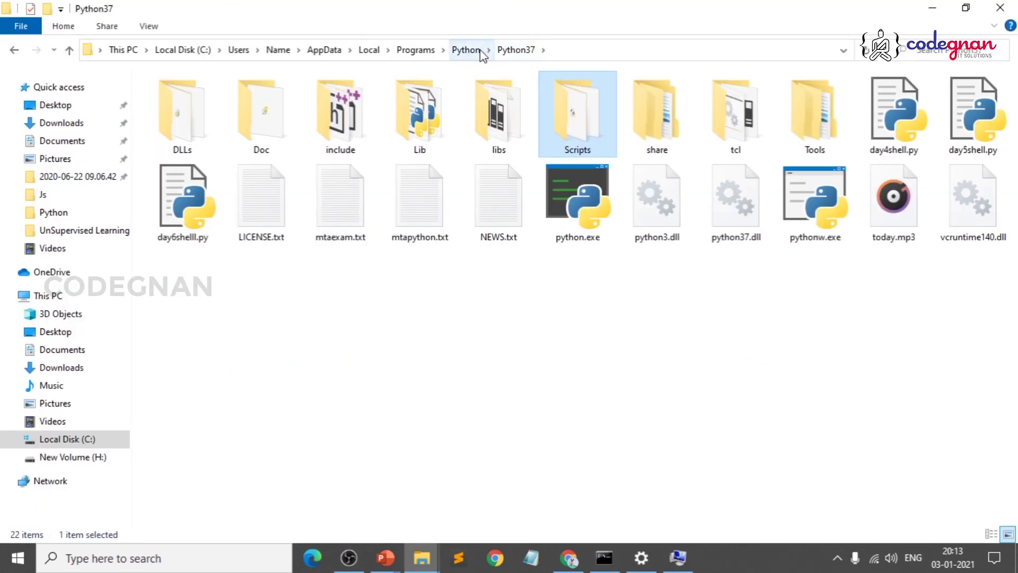
pyautogui.click(472, 49)
# - Switch to the PowerPoint slide show and advance to the slide showing the Environment Variables and New System Variable dialogs
pyautogui.click(412, 525)
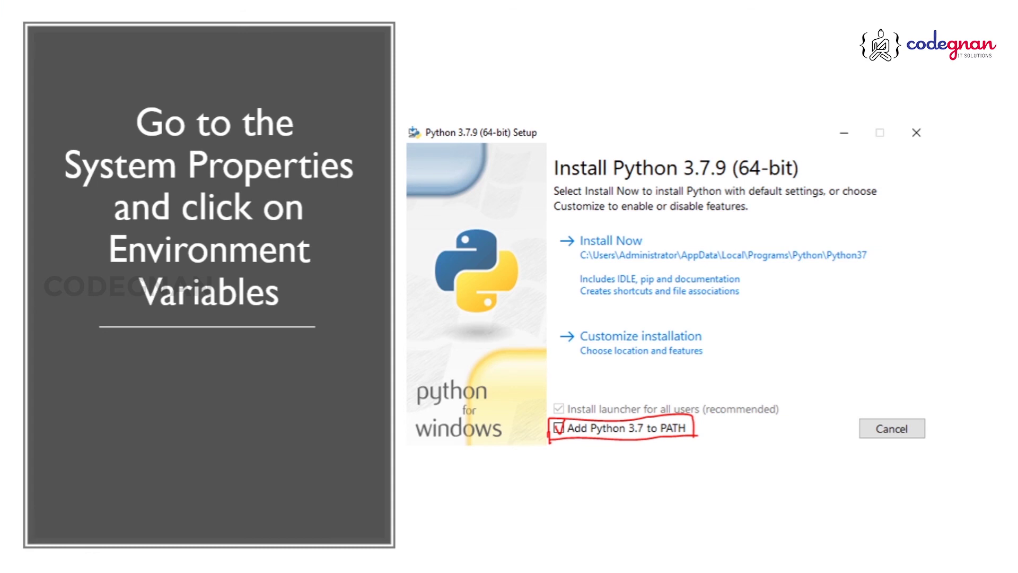
pyautogui.press('Right')
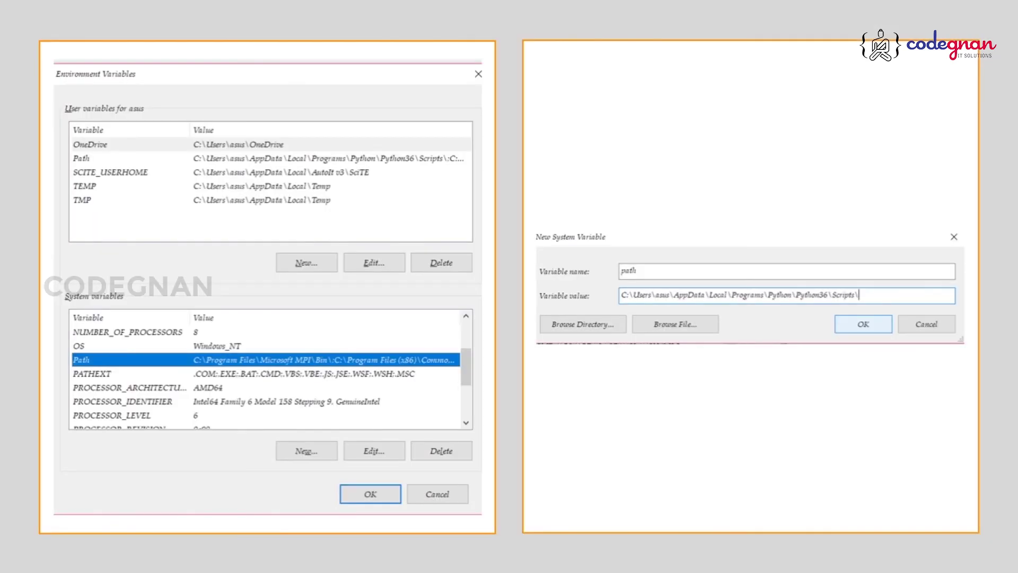